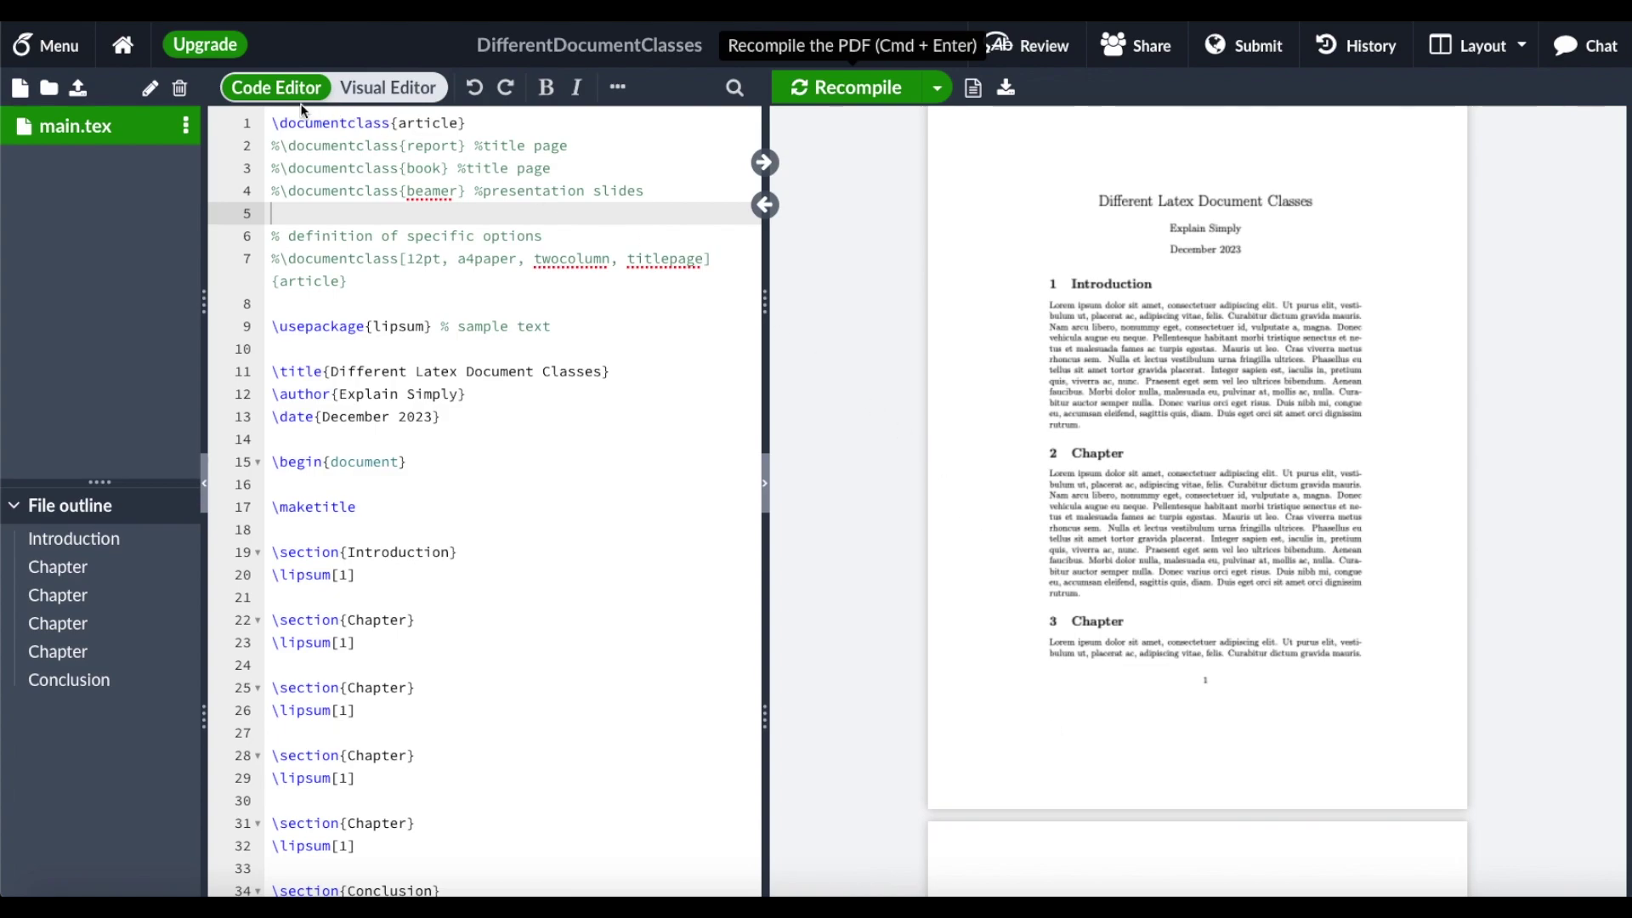
# Step: Highlight the article class declaration on line 1 and the commented report class line
pyautogui.moveTo(272, 123); pyautogui.dragTo(392, 123)
pyautogui.click(476, 124)
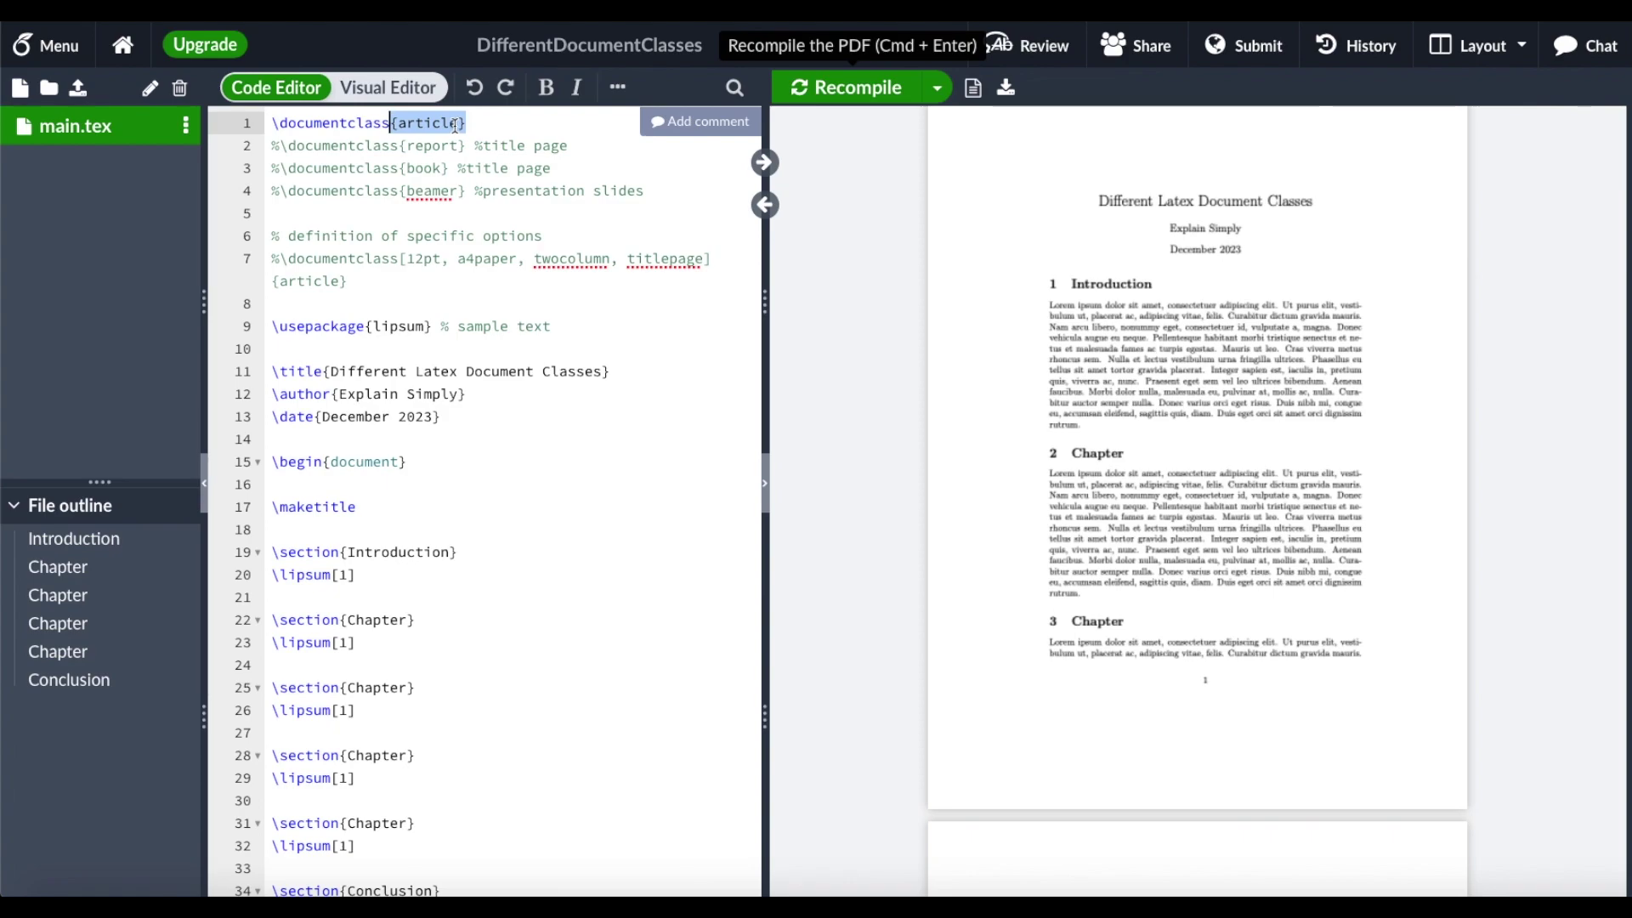
pyautogui.click(408, 124)
pyautogui.moveTo(406, 147); pyautogui.dragTo(659, 189)
pyautogui.click(603, 172)
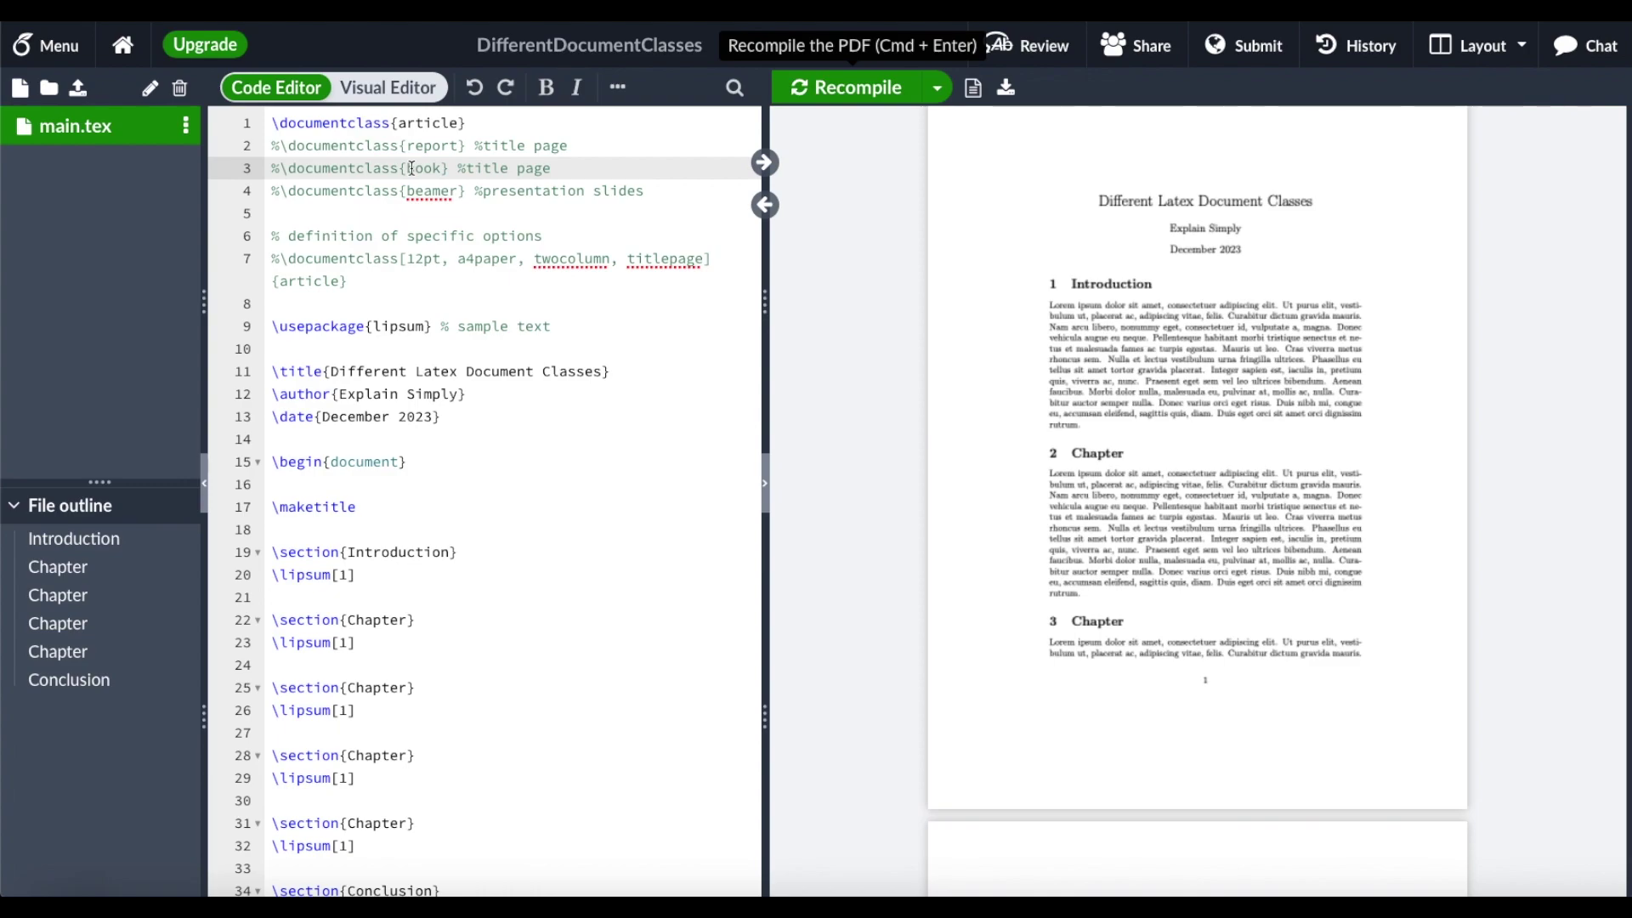
pyautogui.click(492, 120)
pyautogui.doubleClick(492, 120)
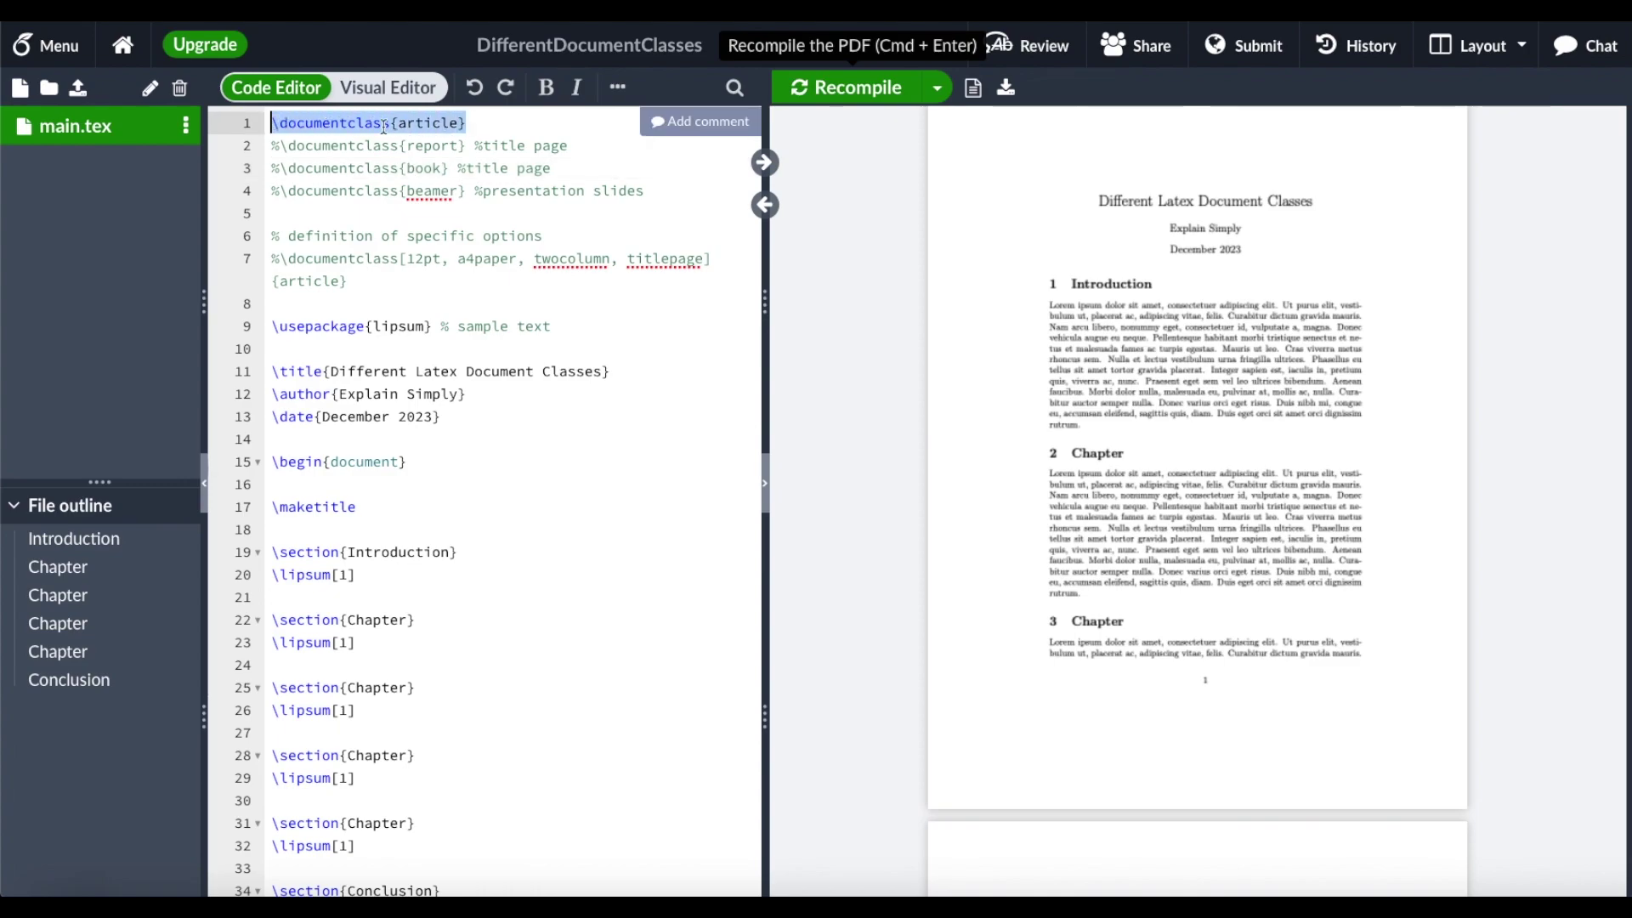
pyautogui.click(515, 124)
# Step: Point out the Introduction section heading and the \lipsum[1] sample text in the source
pyautogui.scroll(-3, 467, 445)
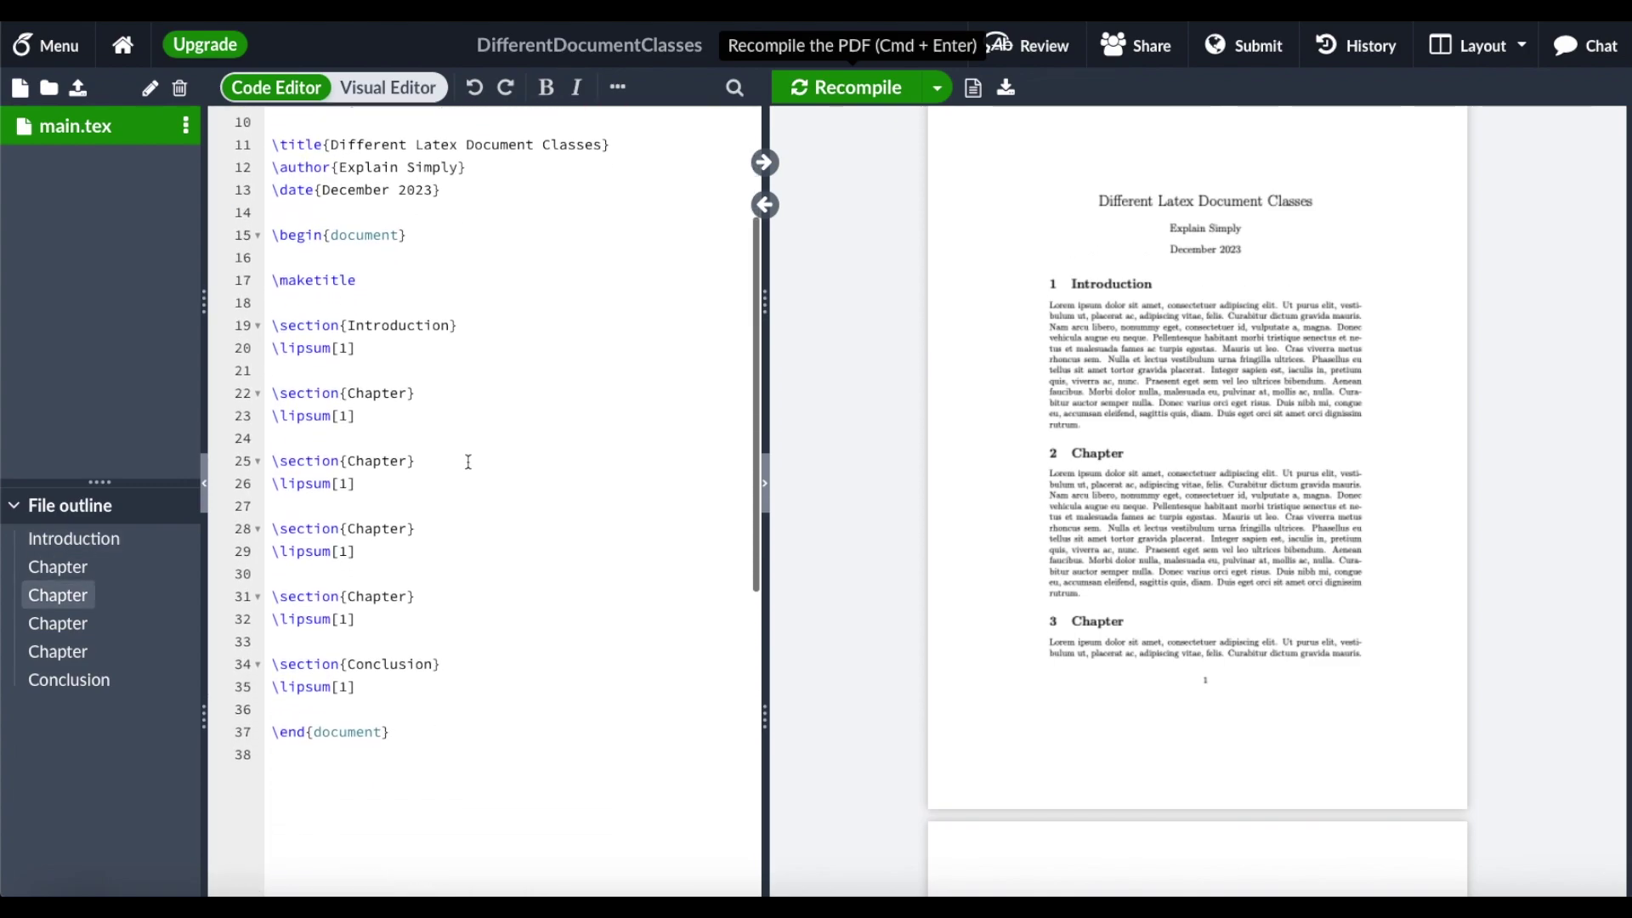
pyautogui.moveTo(272, 395); pyautogui.dragTo(495, 401)
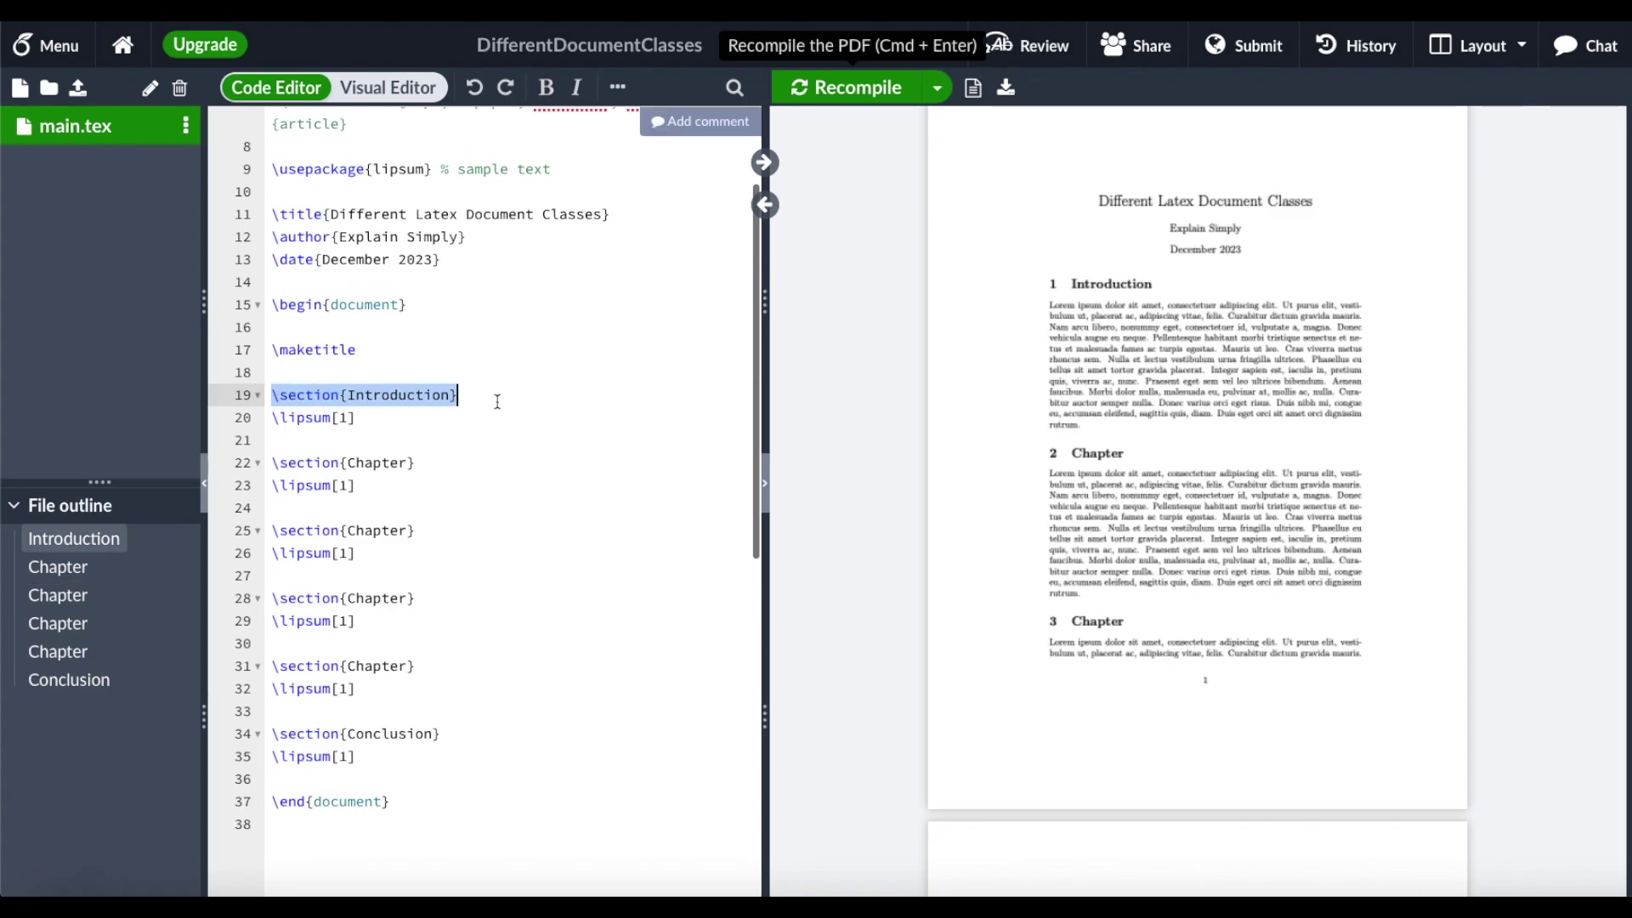
pyautogui.click(436, 422)
pyautogui.tripleClick(435, 422)
pyautogui.click(442, 430)
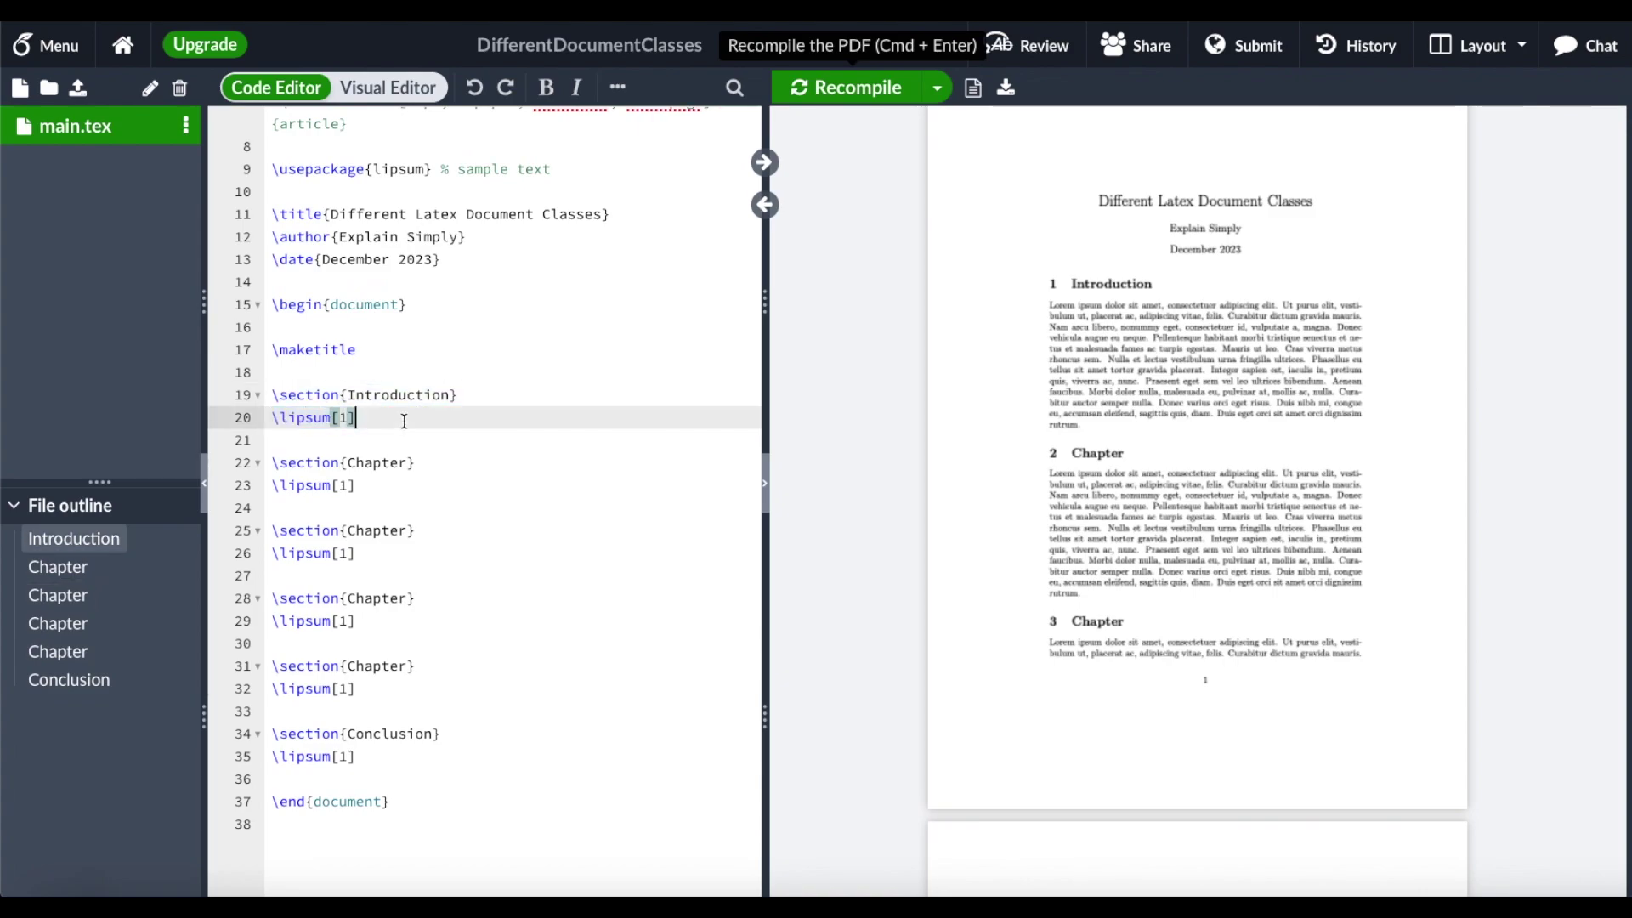
pyautogui.scroll(-10, 994, 371)
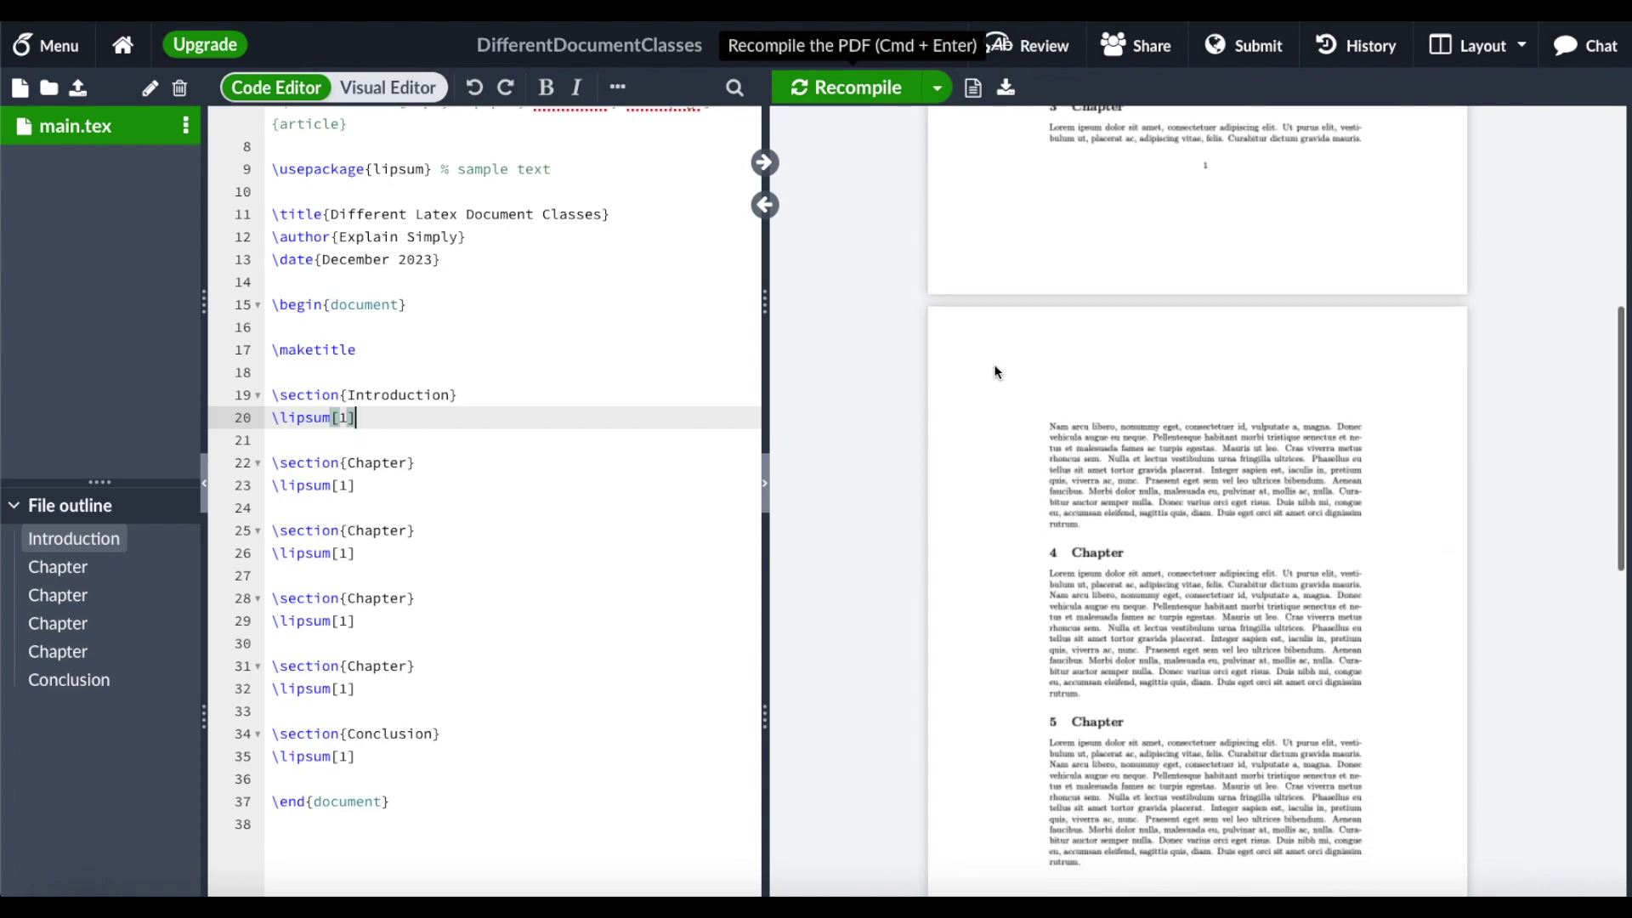
pyautogui.scroll(10, 994, 372)
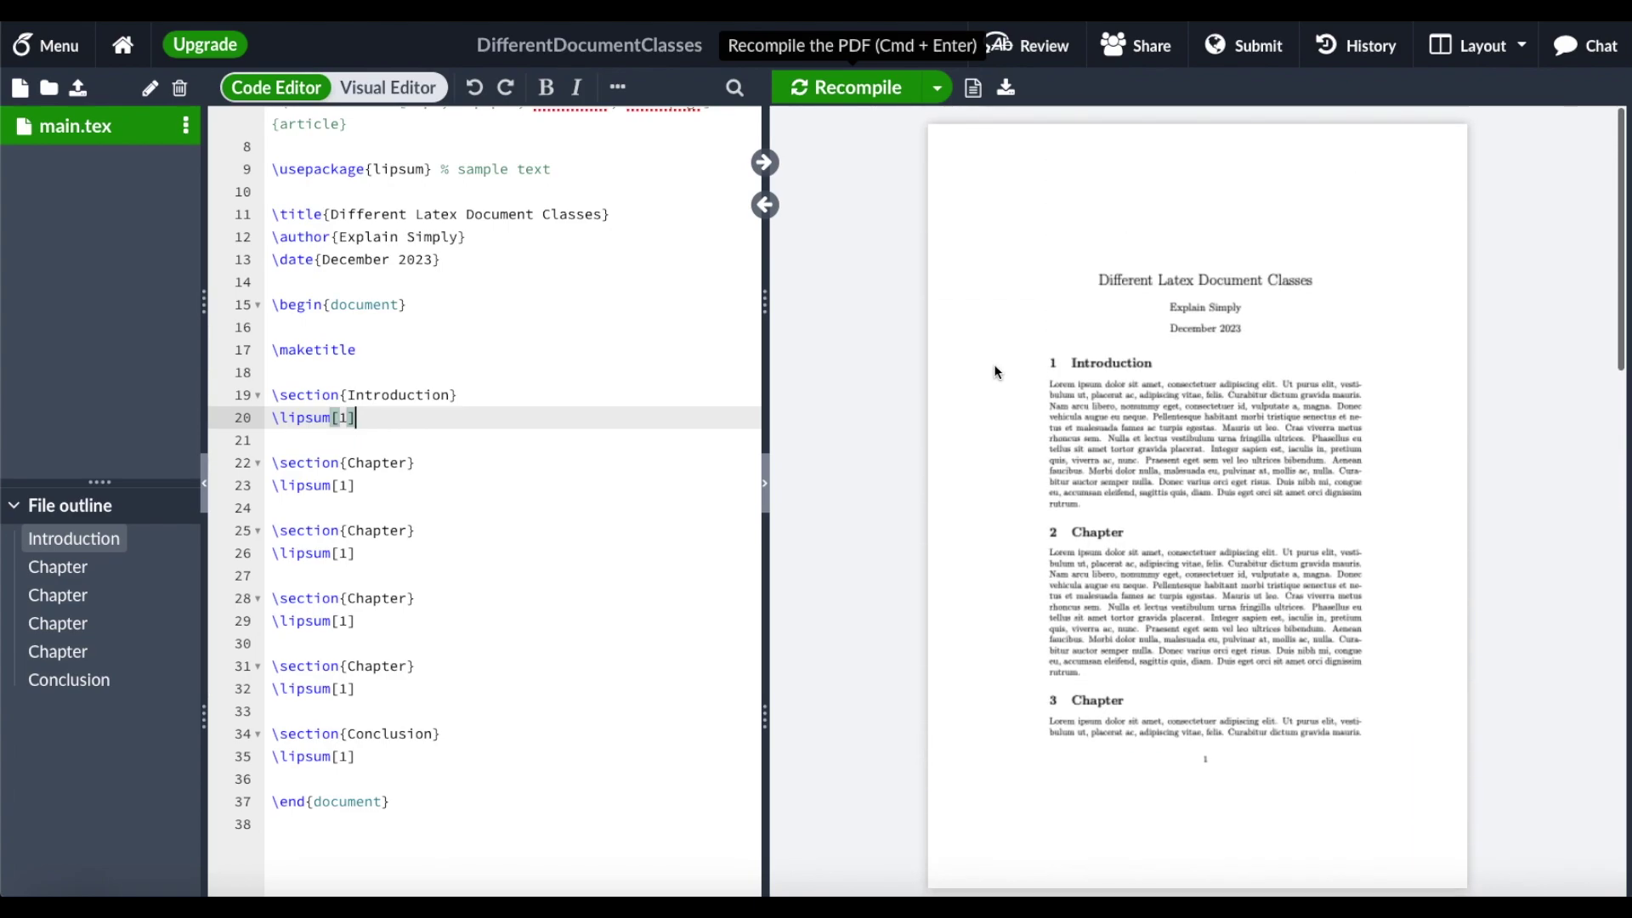
pyautogui.scroll(3, 535, 352)
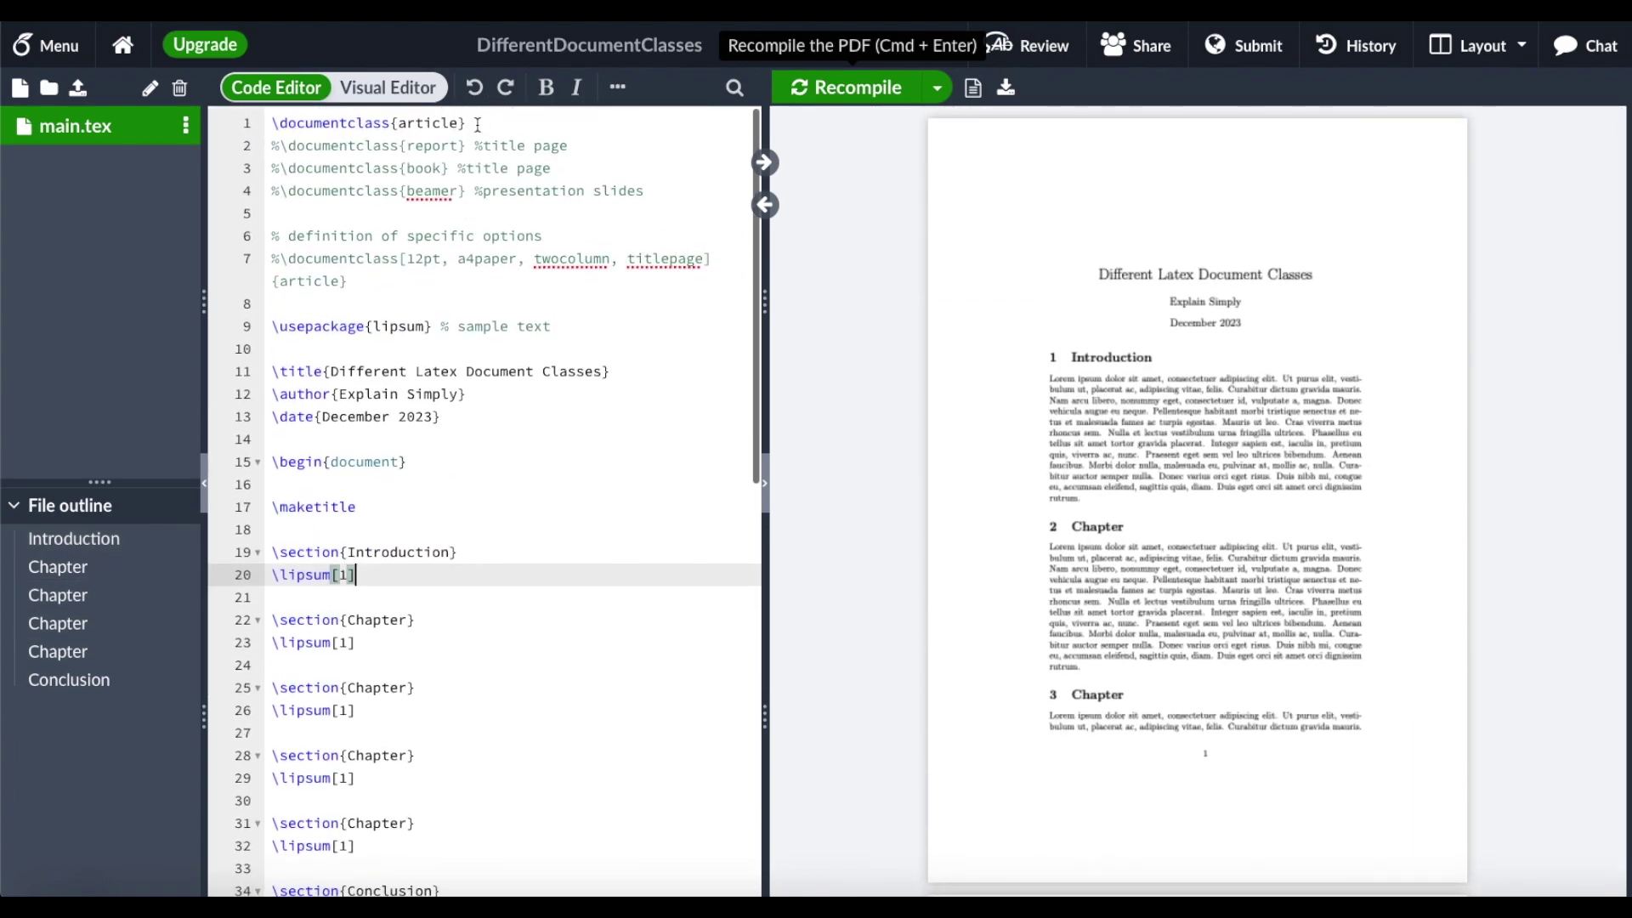
pyautogui.moveTo(467, 124); pyautogui.dragTo(389, 126)
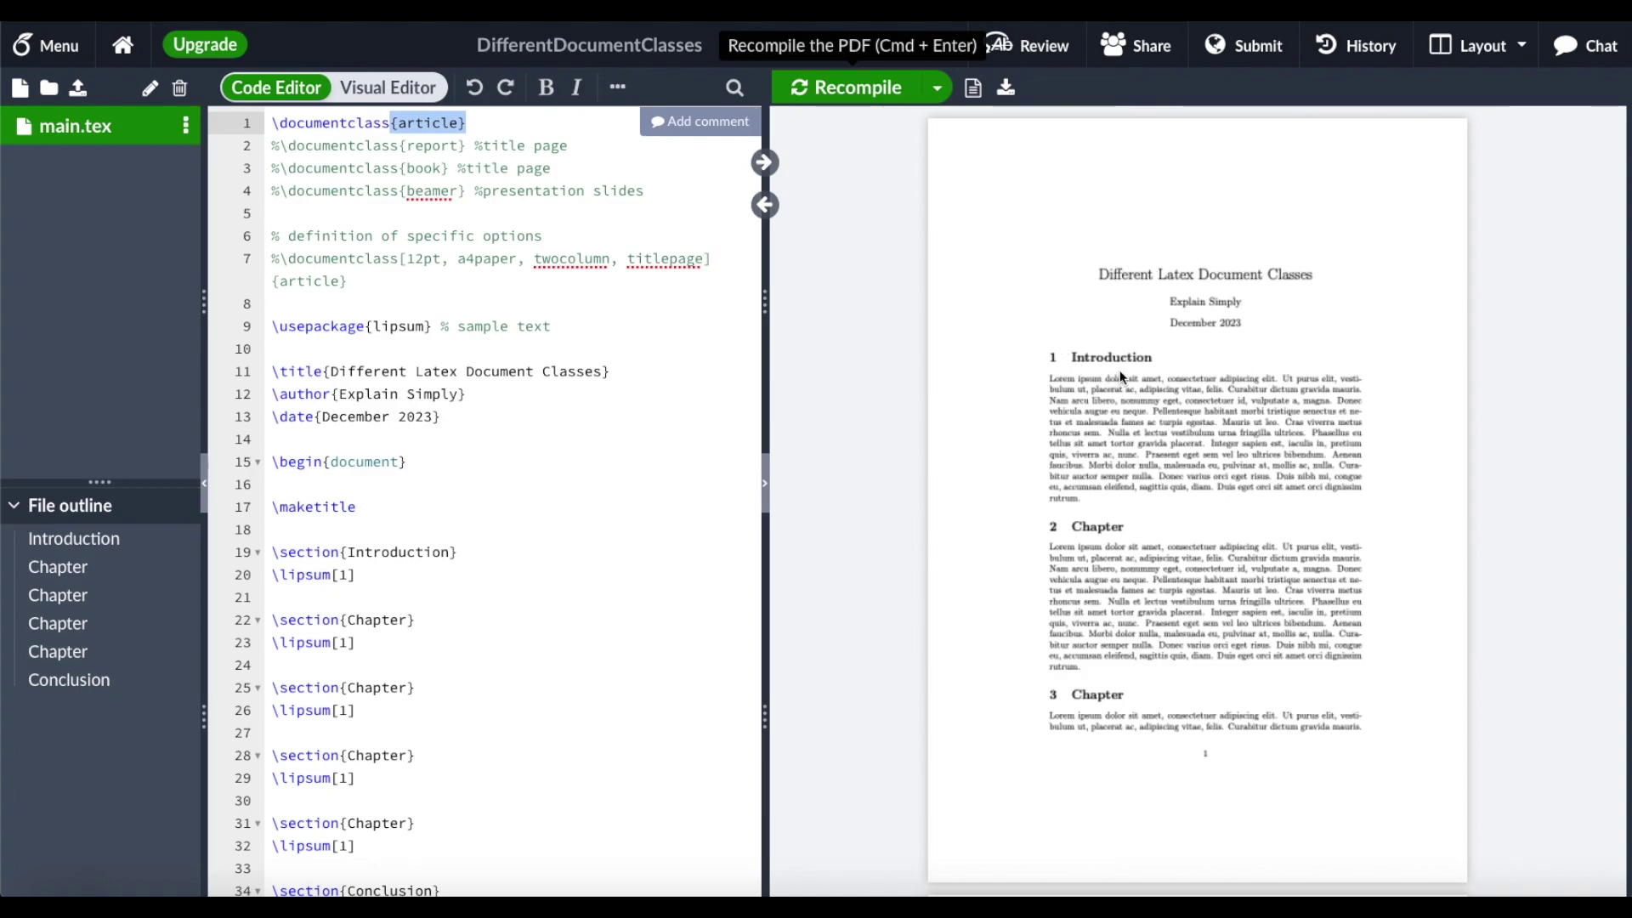
# Step: Comment out the article class, uncomment \documentclass{report}, and recompile
pyautogui.click(273, 126)
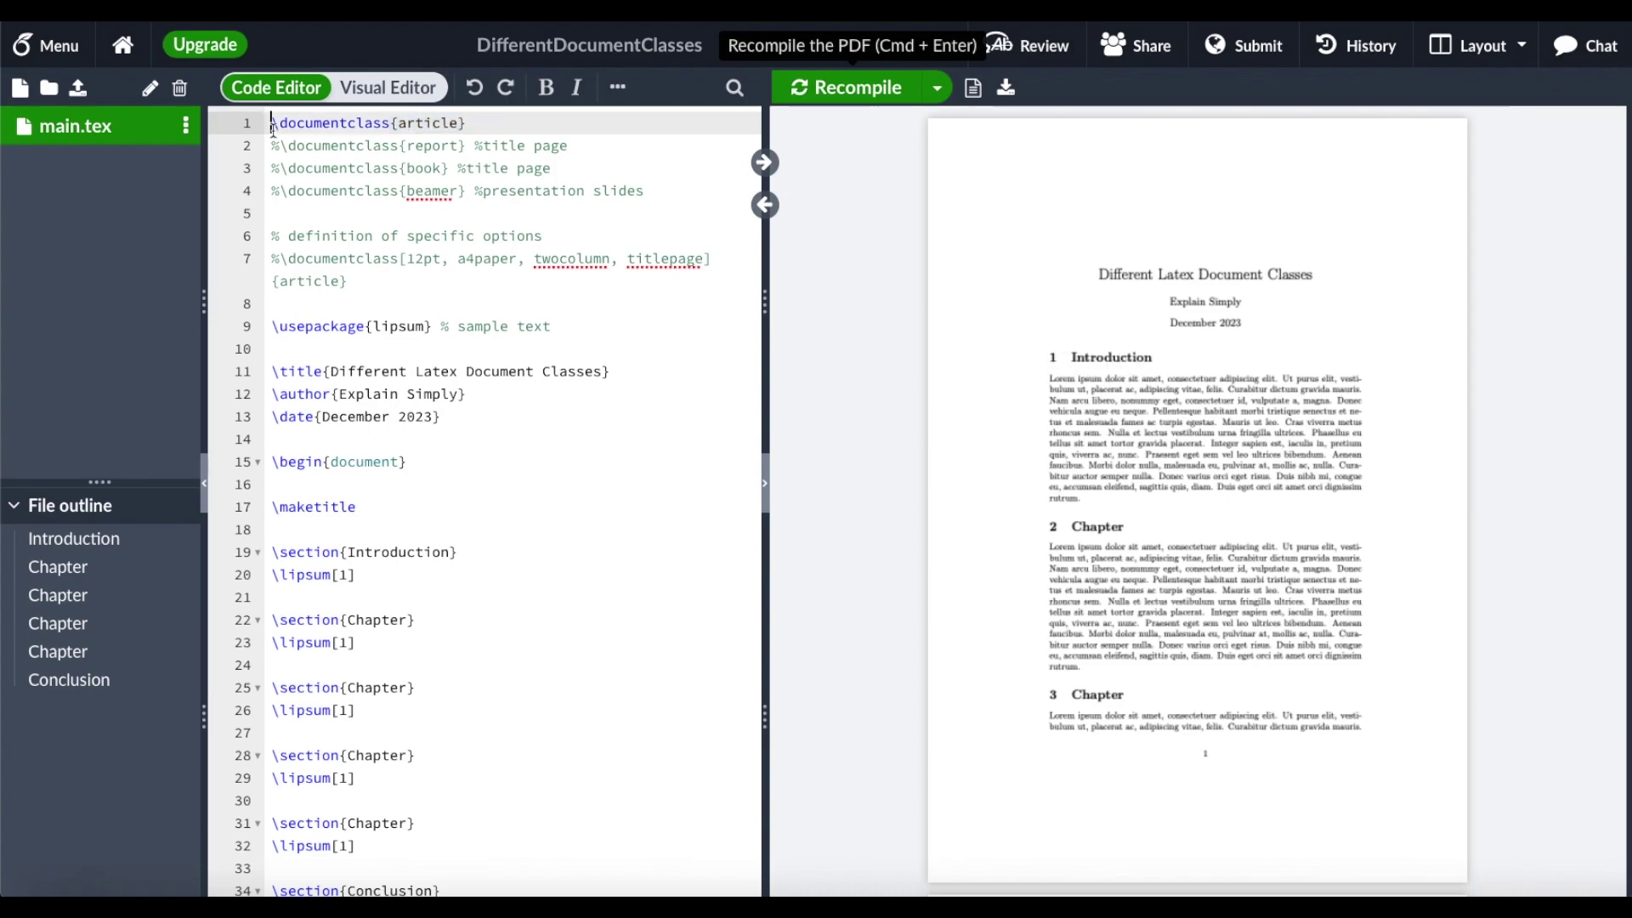
pyautogui.write('%')
pyautogui.press('Down')
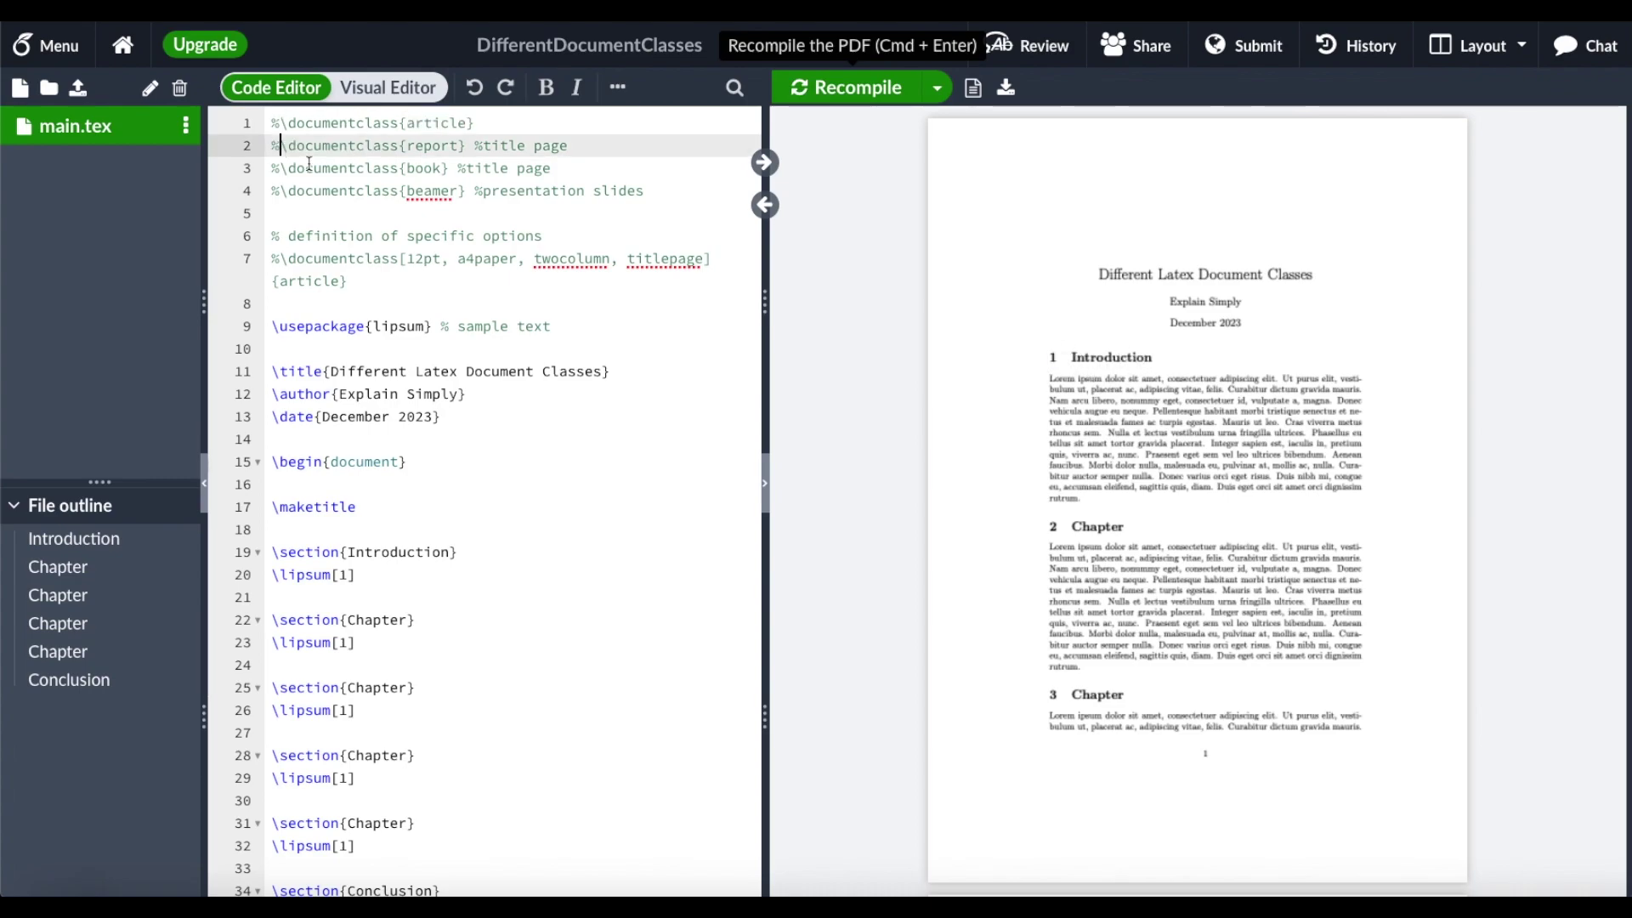
pyautogui.press('BackSpace')
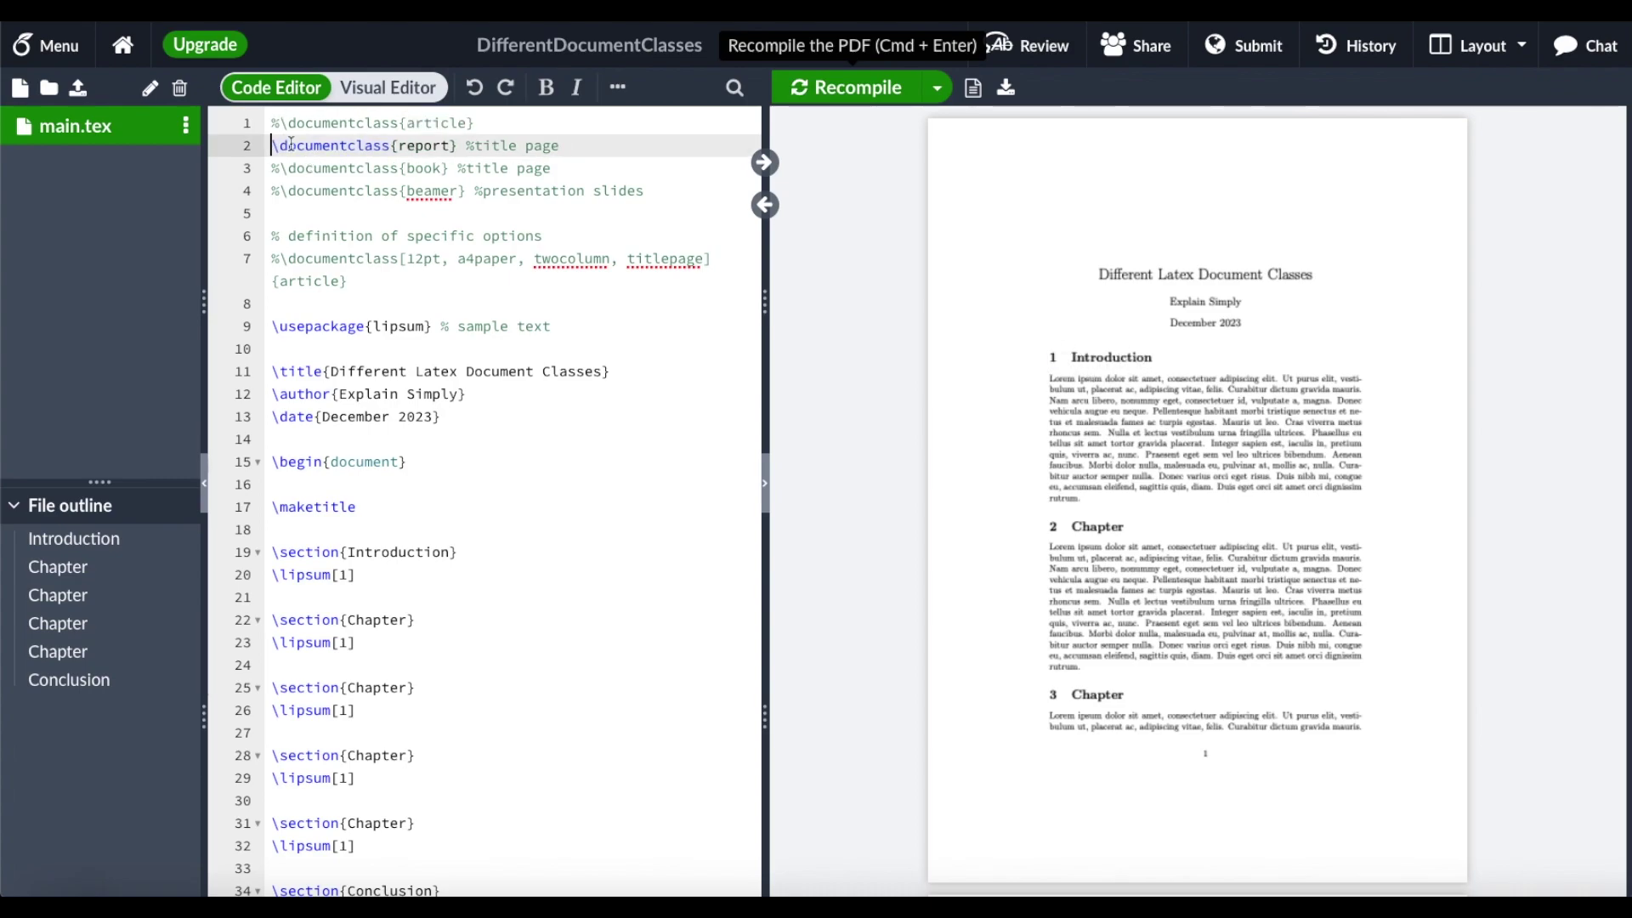
pyautogui.click(853, 88)
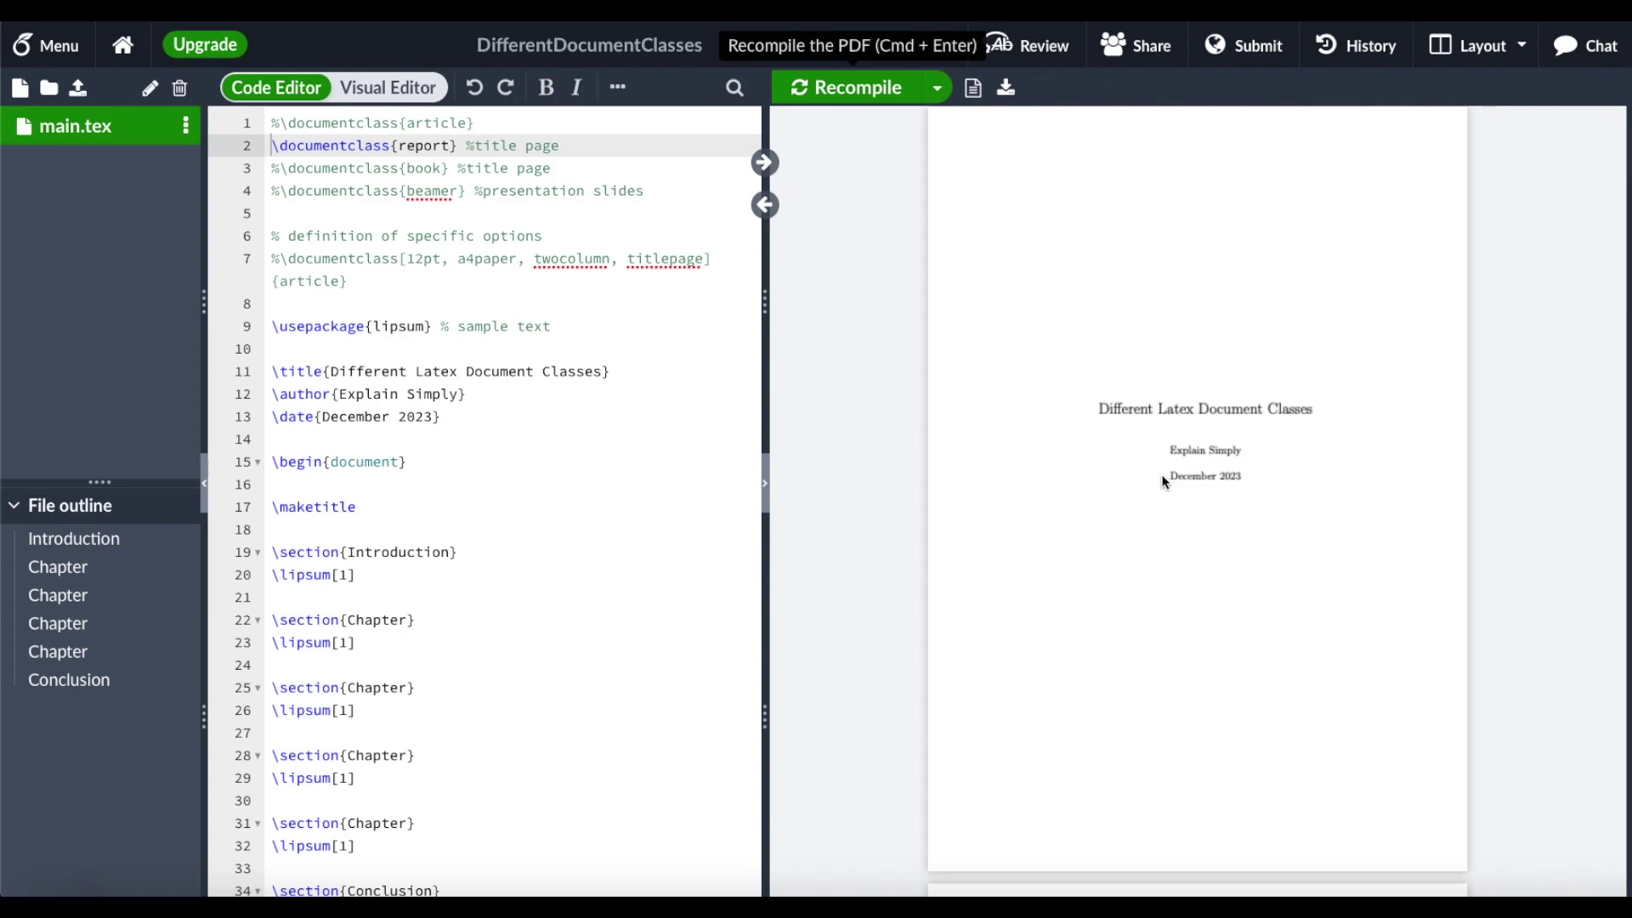
# Step: Jump from section number 0.1 in the PDF to the Introduction source line
pyautogui.scroll(-9, 1162, 481)
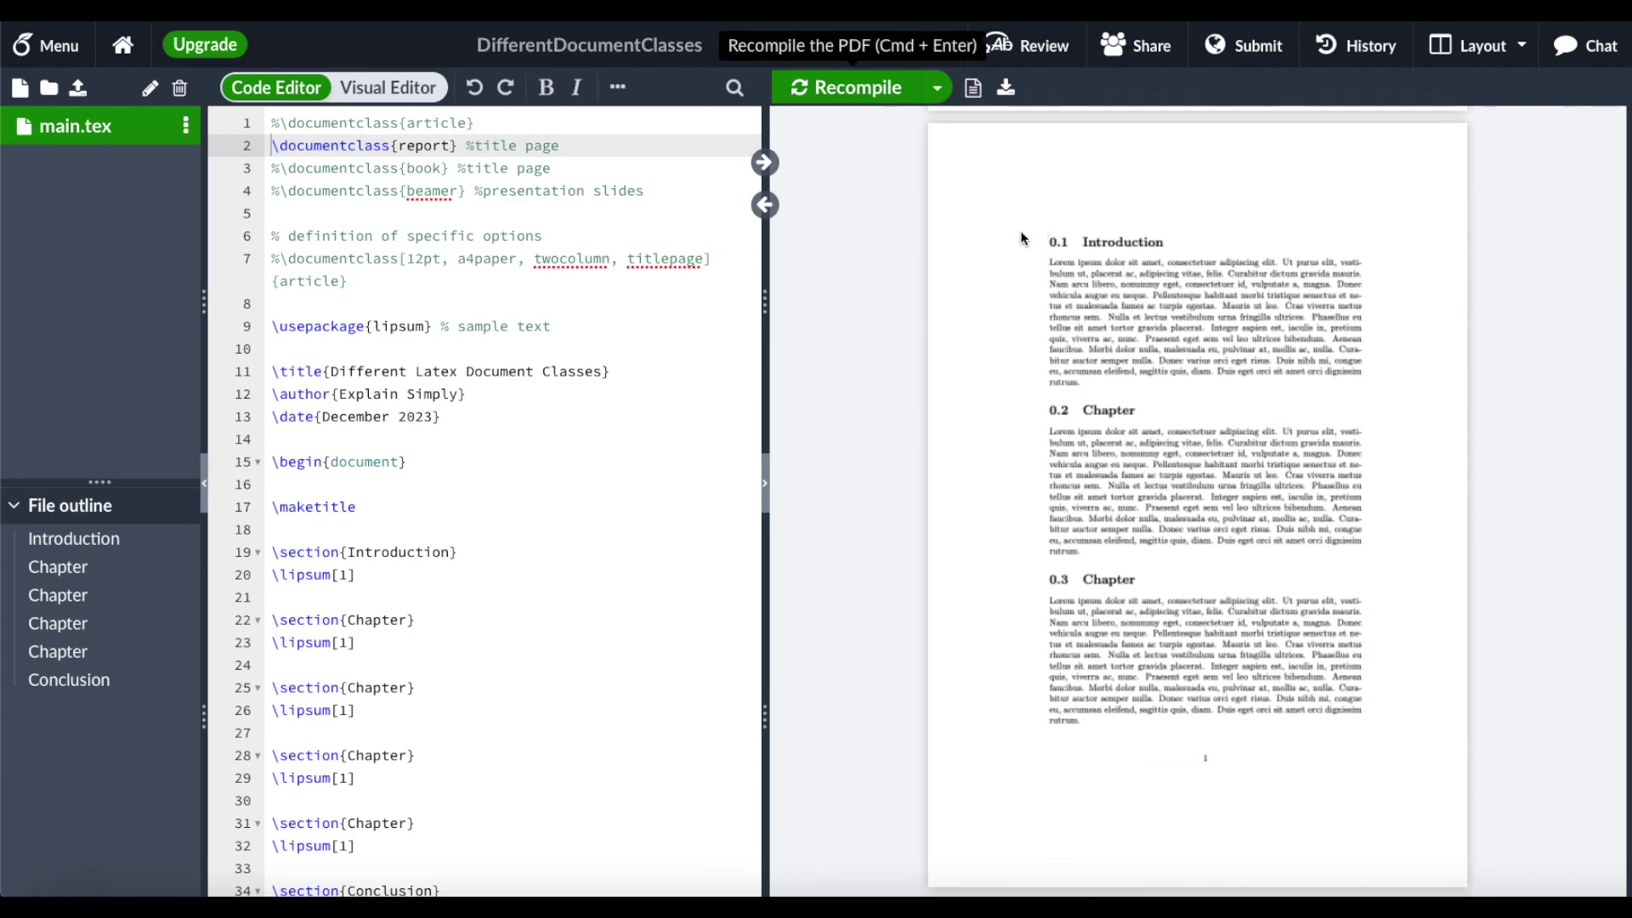
pyautogui.moveTo(1047, 243); pyautogui.dragTo(1068, 244)
pyautogui.doubleClick(1067, 244)
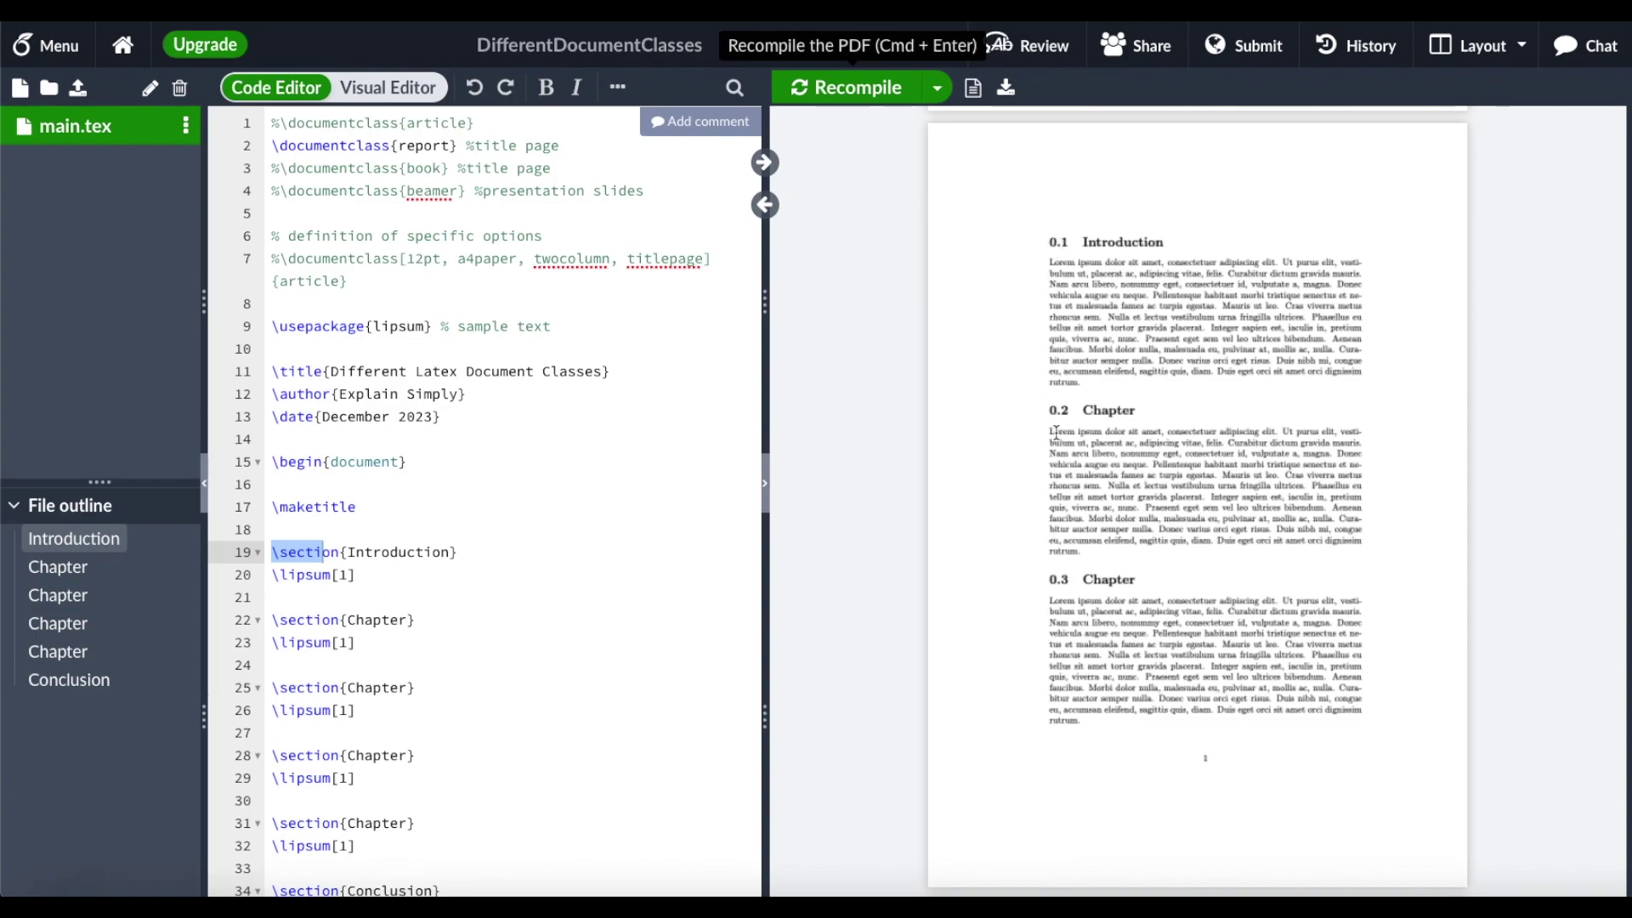
pyautogui.scroll(-1, 1043, 557)
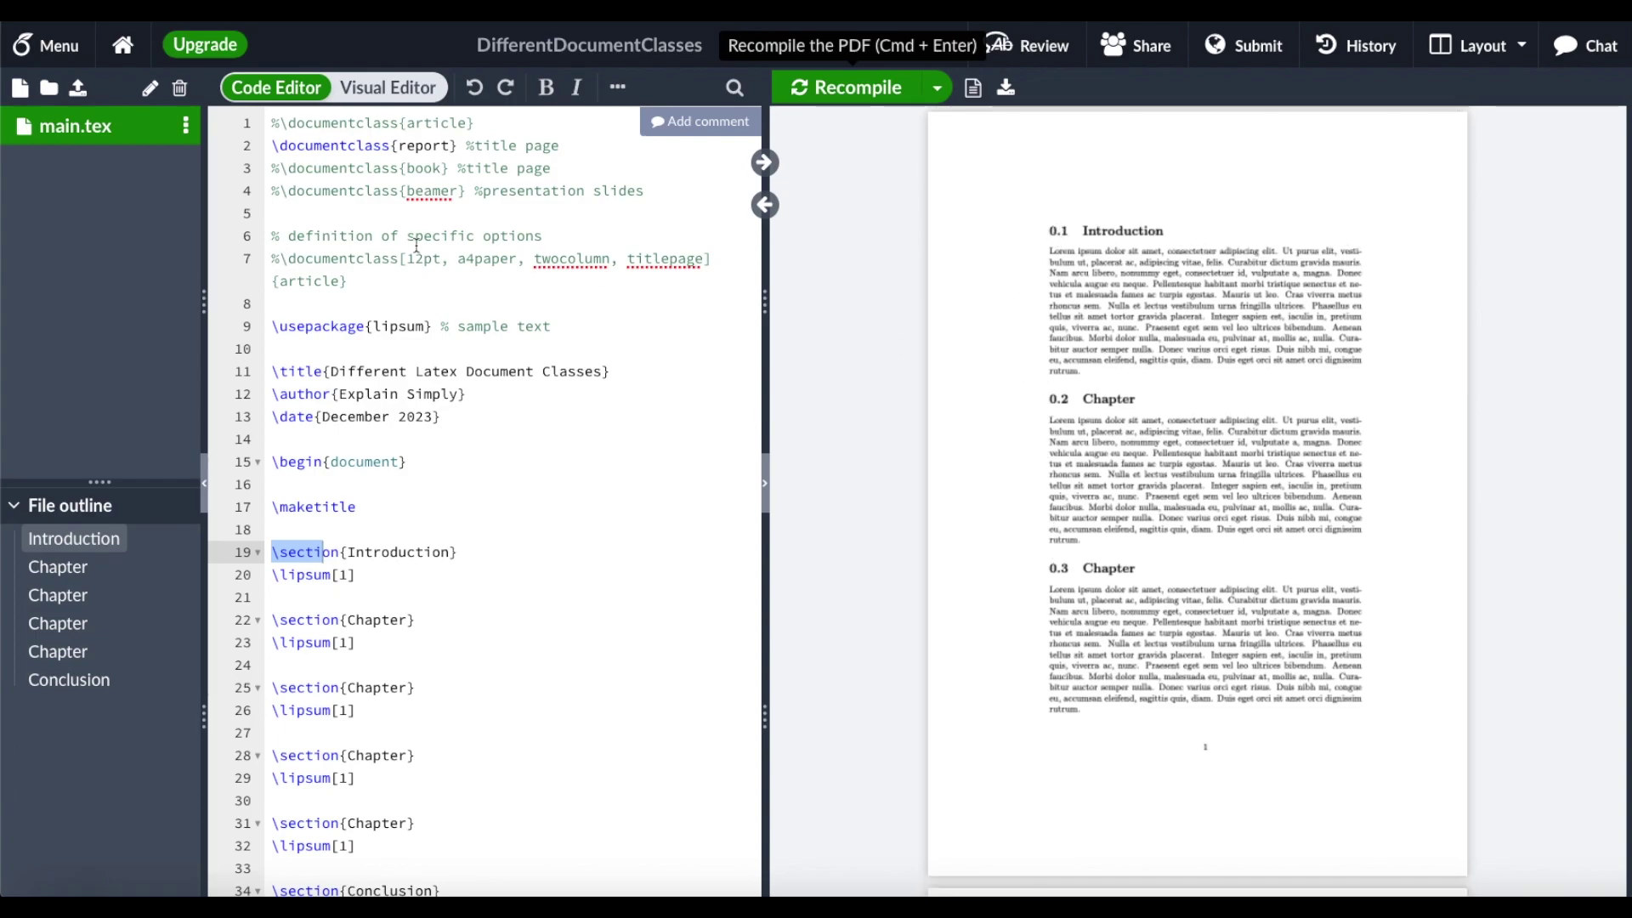
# Step: Comment out \documentclass{report}, uncomment \documentclass{book}, and recompile
pyautogui.click(270, 146)
pyautogui.write('%')
pyautogui.click(272, 168)
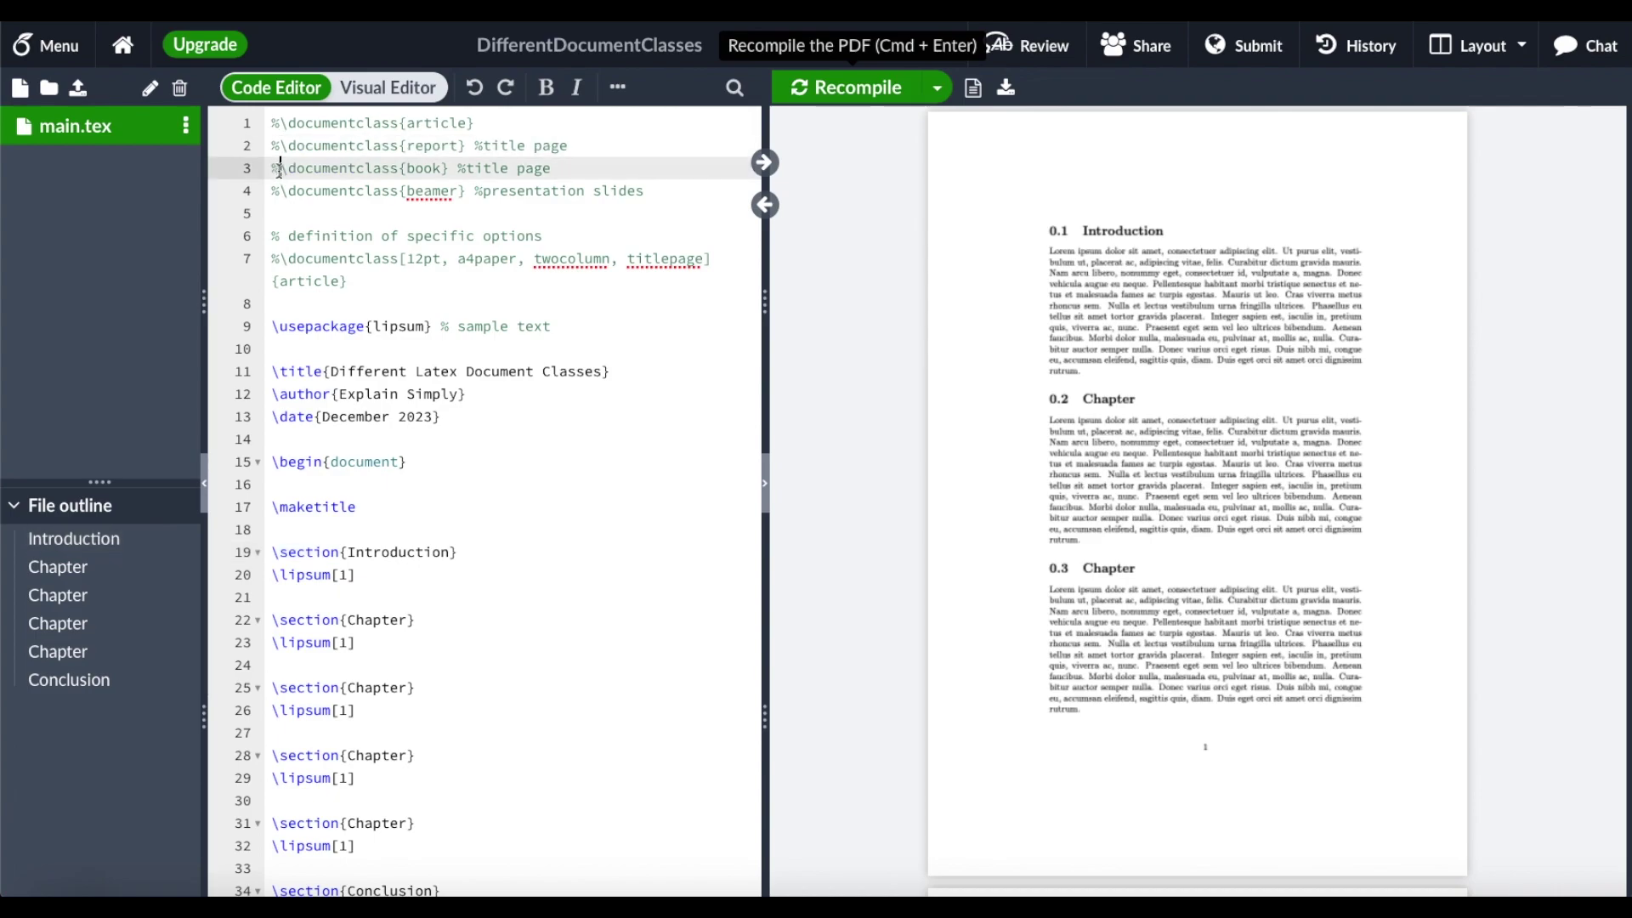
pyautogui.press('Delete')
pyautogui.click(576, 167)
pyautogui.click(779, 94)
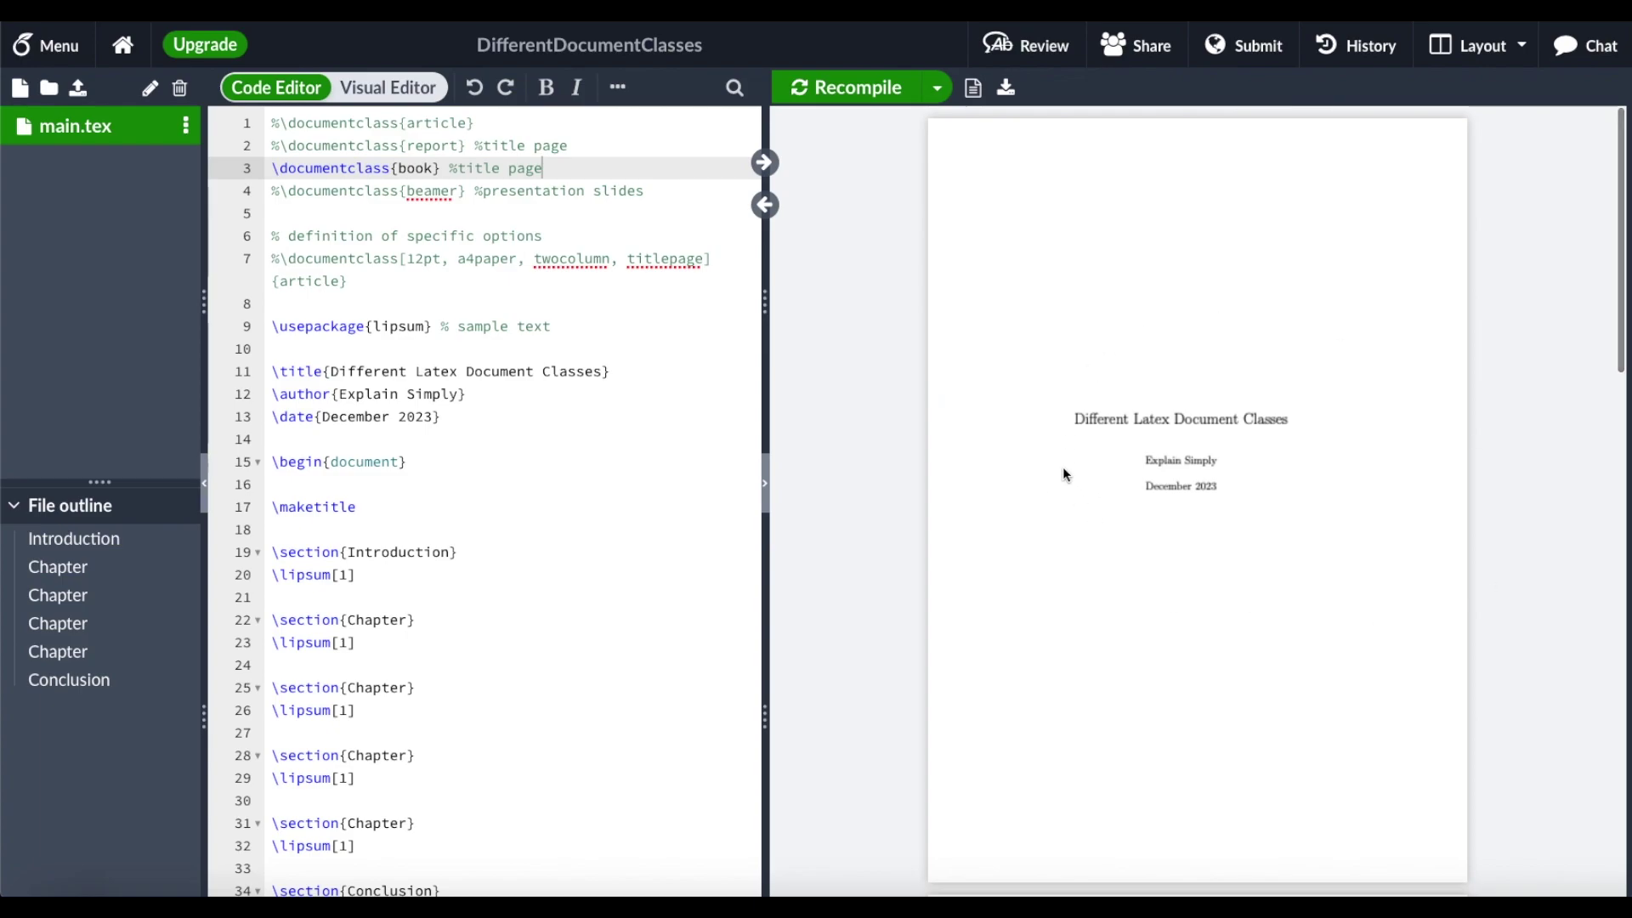
# Step: Inspect the 0.1 Introduction heading and the 0.4 CHAPTER running header in the PDF
pyautogui.scroll(-8, 1062, 466)
pyautogui.scroll(-1, 1062, 473)
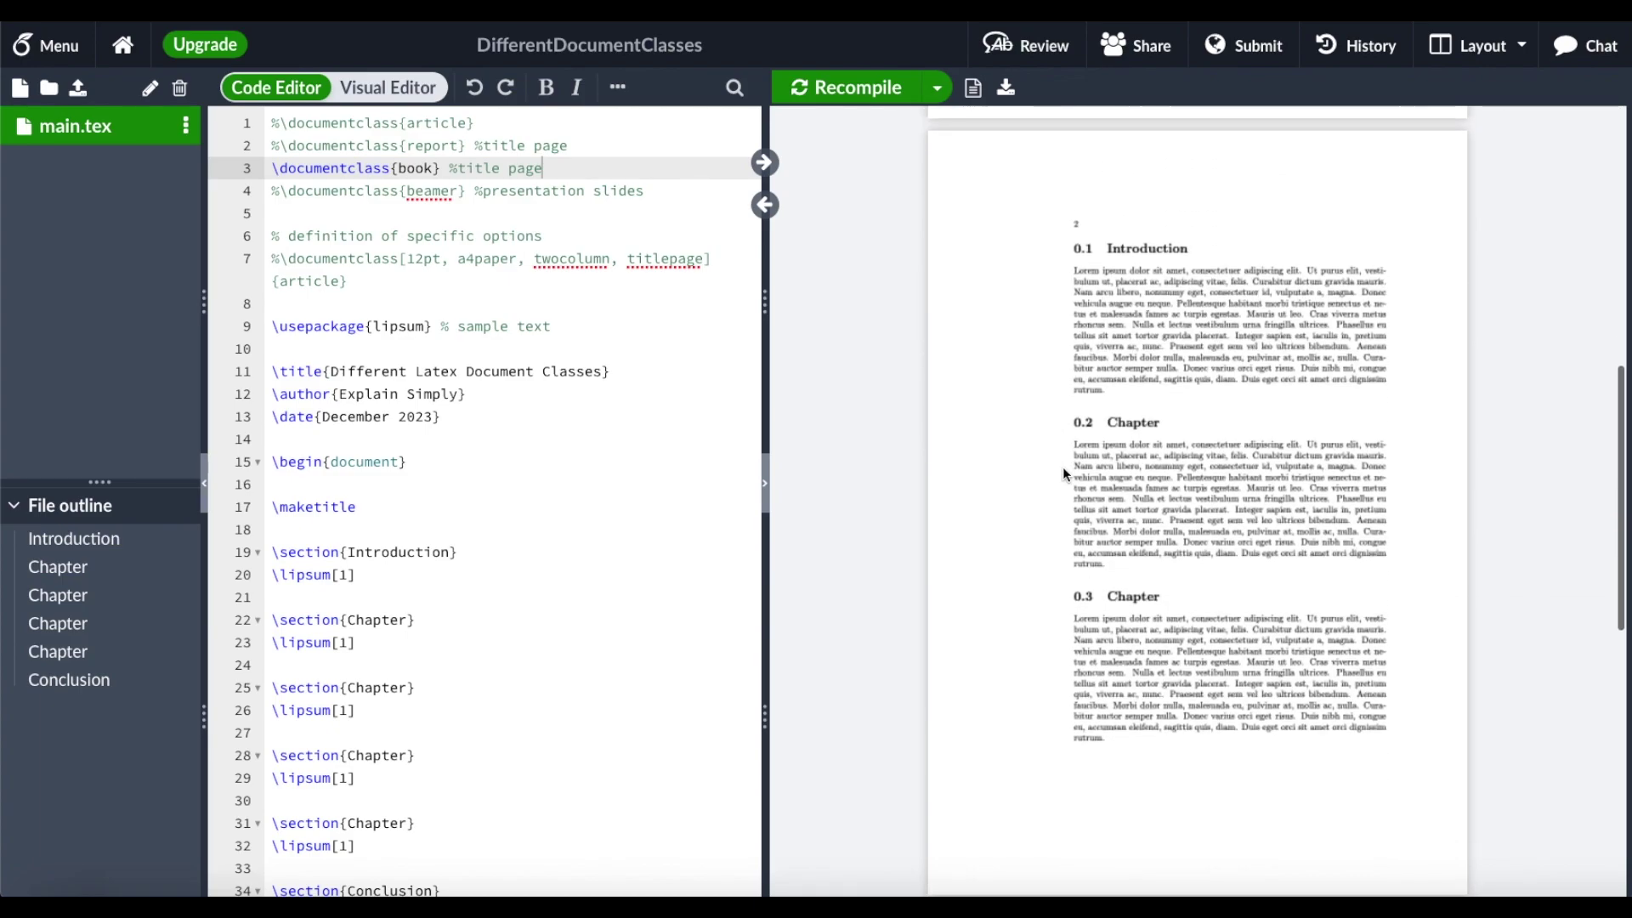
pyautogui.hotkey('ctrl', 'a')
pyautogui.click(1078, 223)
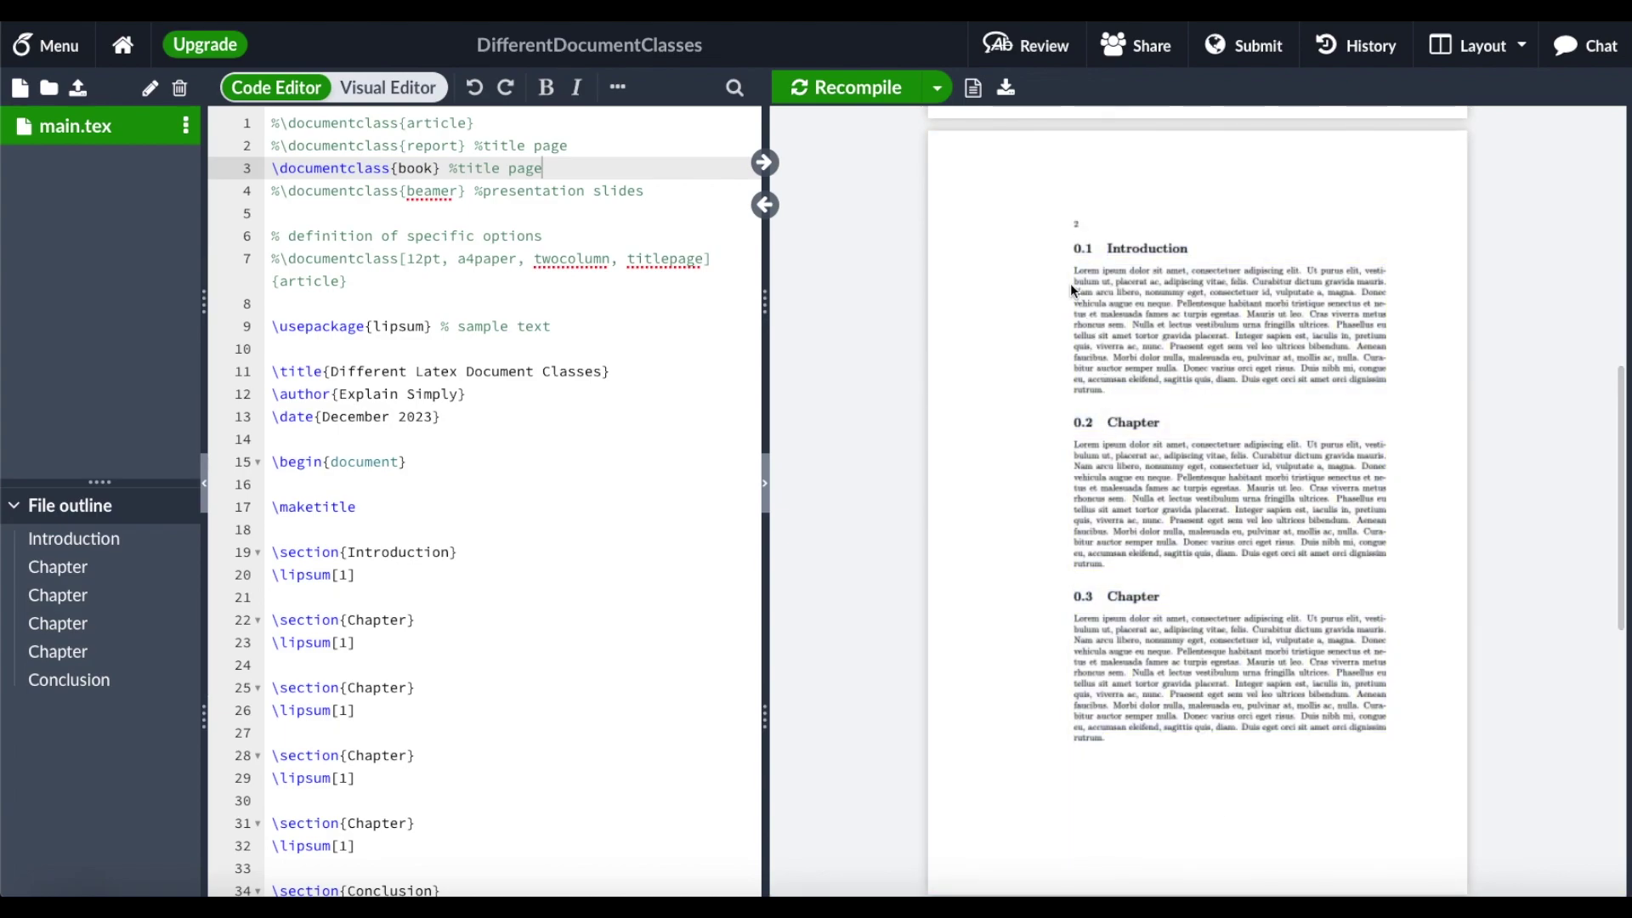
pyautogui.moveTo(1068, 247); pyautogui.dragTo(1155, 266)
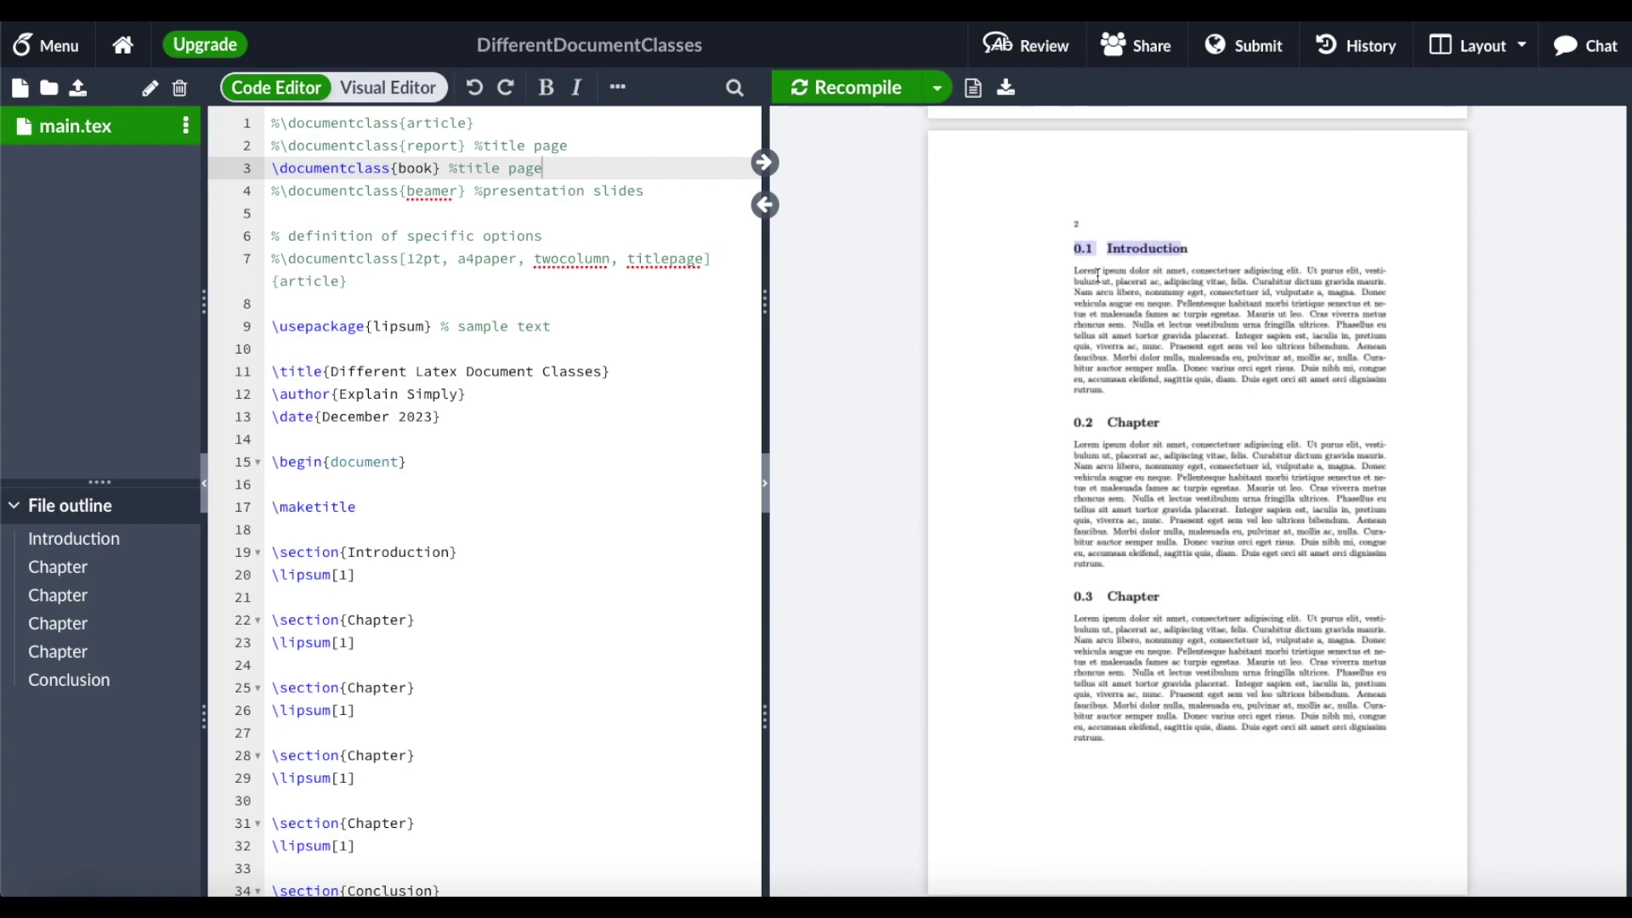
pyautogui.doubleClick(1156, 266)
pyautogui.scroll(-8, 1104, 255)
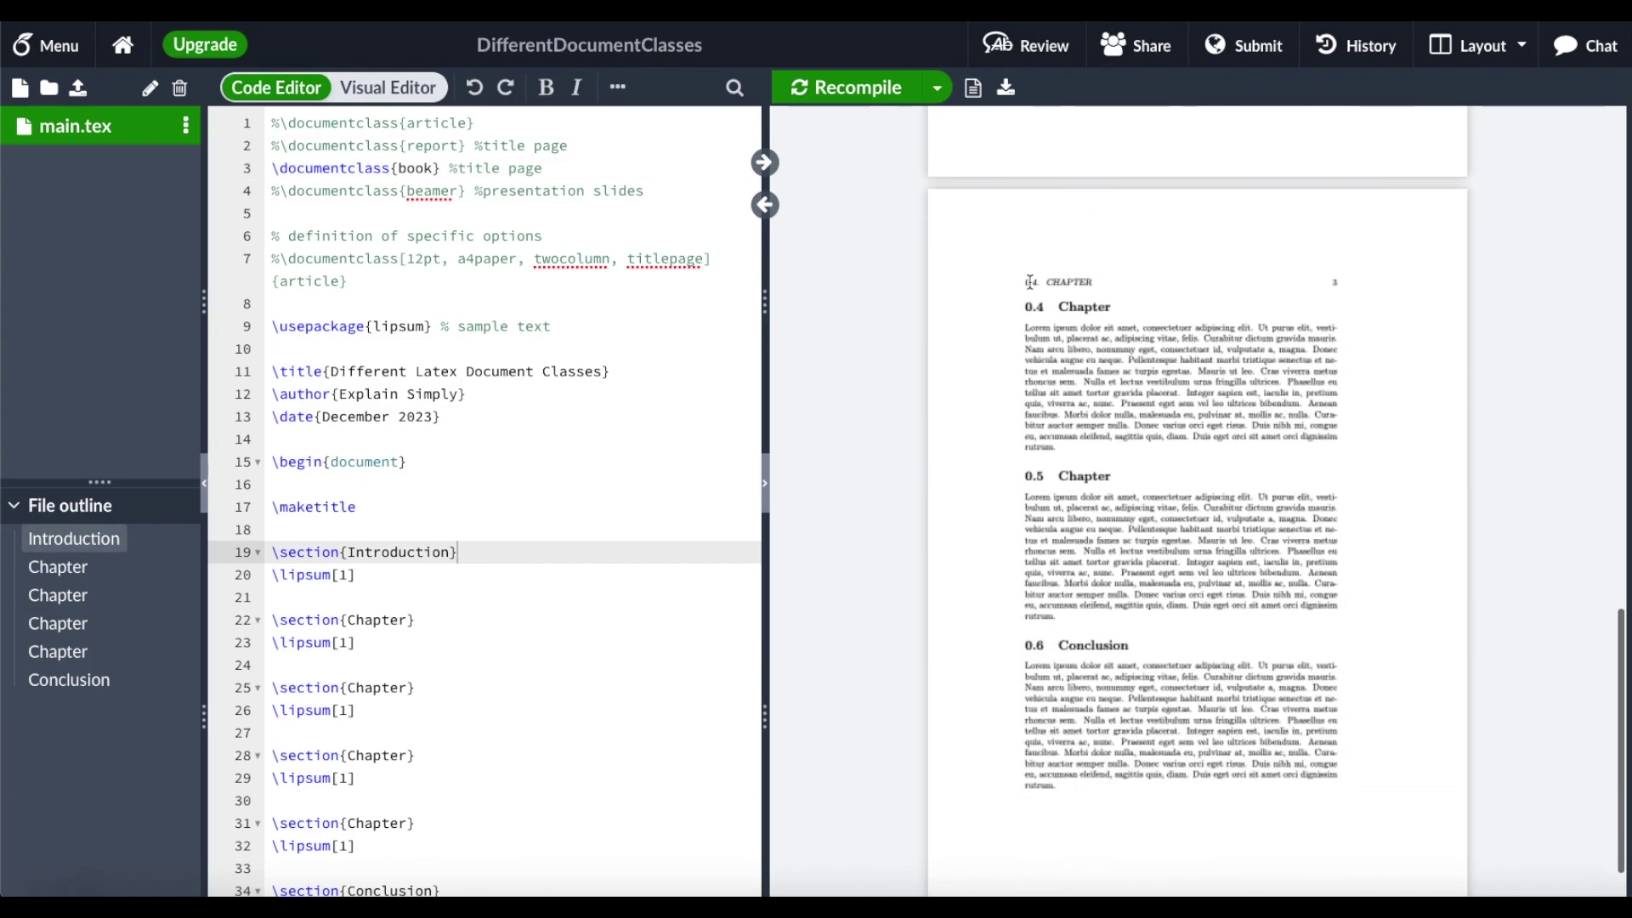
pyautogui.moveTo(1029, 281); pyautogui.dragTo(1083, 282)
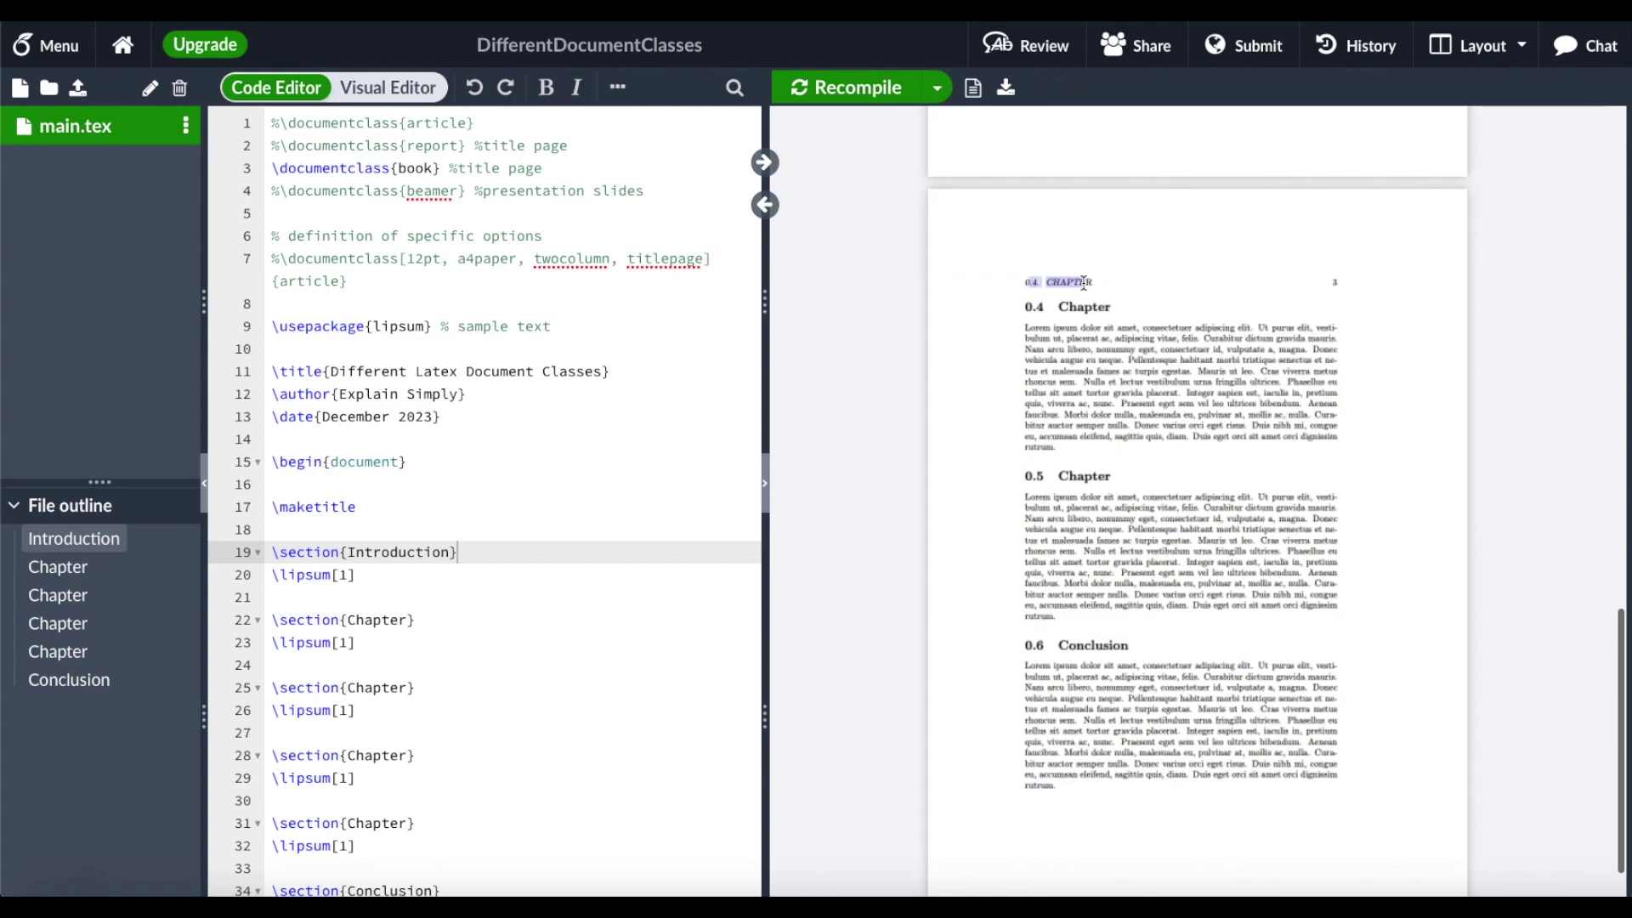
pyautogui.click(1357, 291)
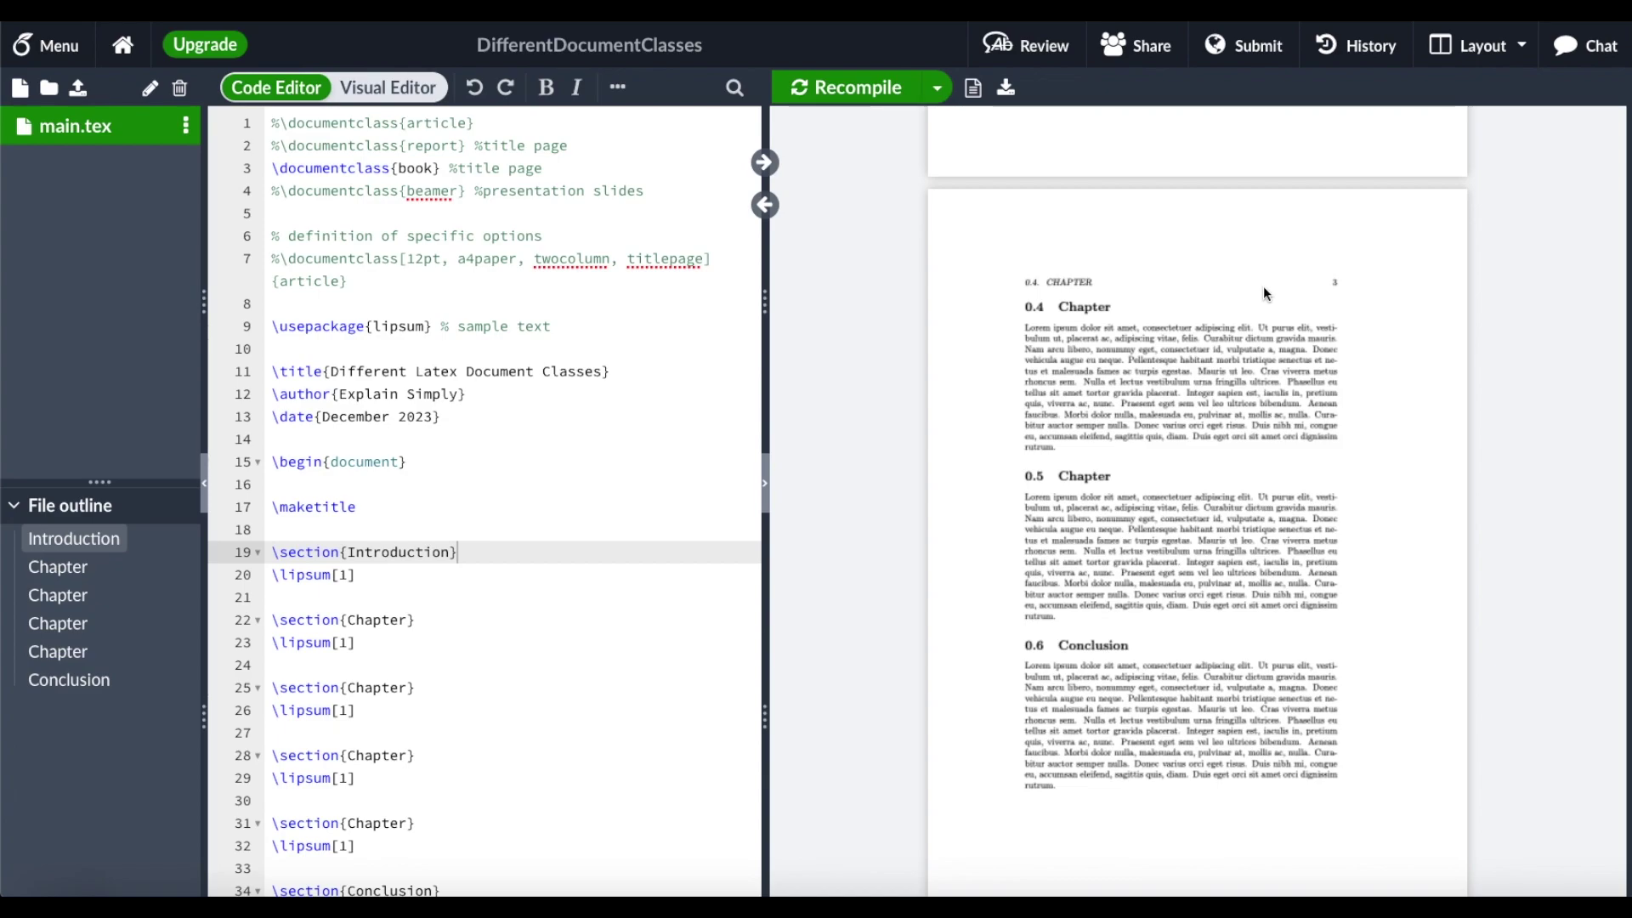
pyautogui.click(273, 168)
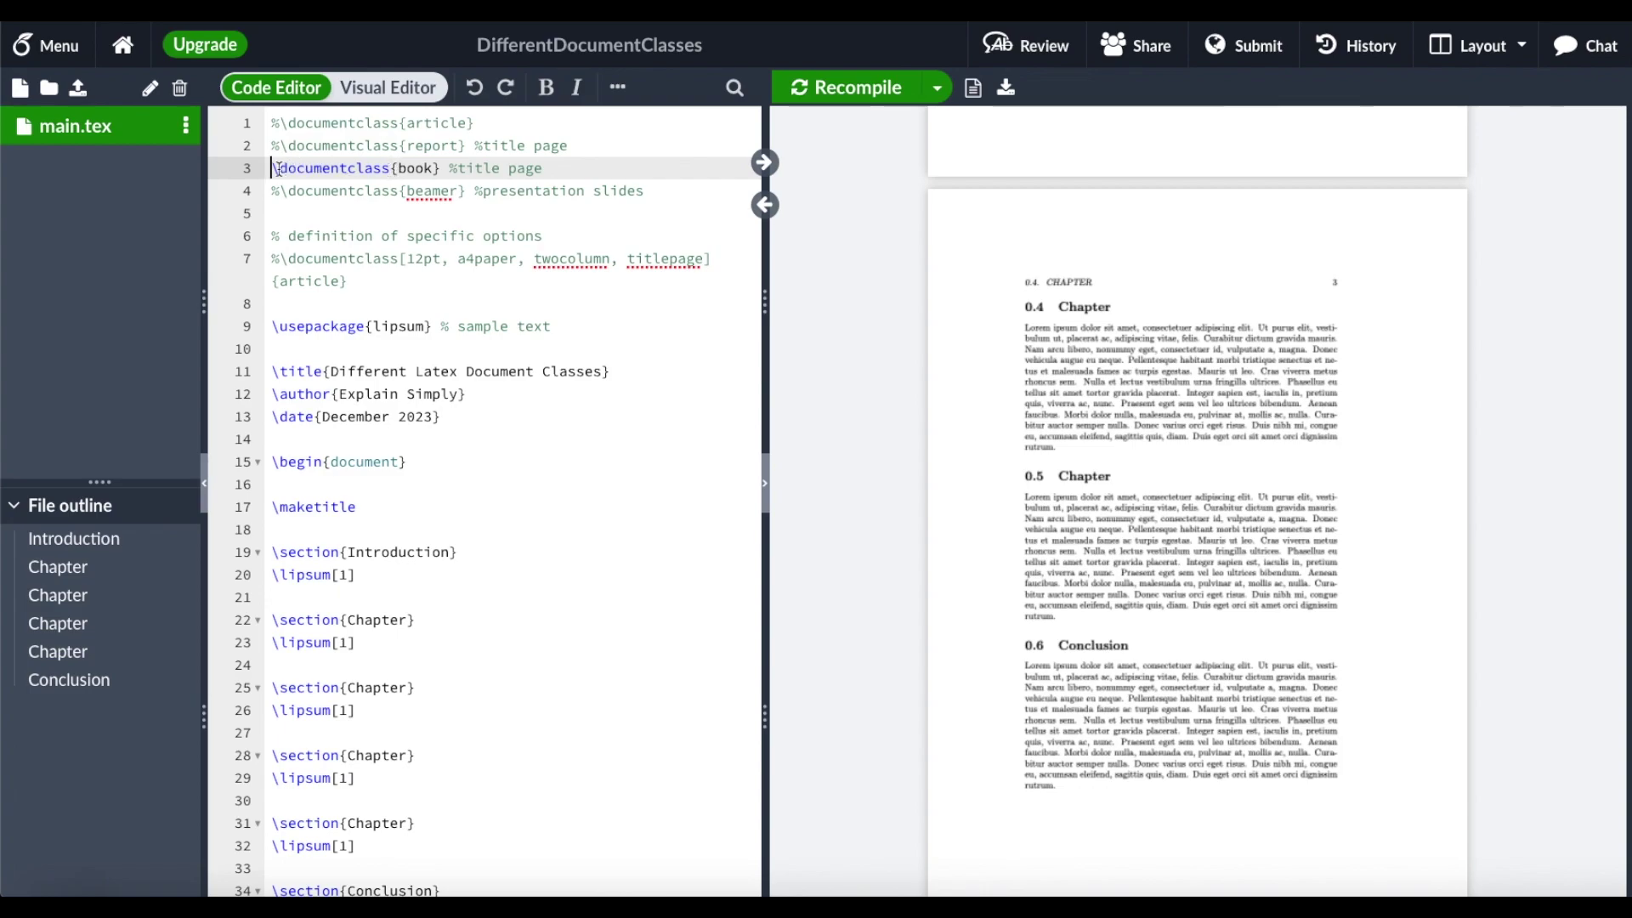
# Step: Comment out the book class and uncomment the article class line with options on line 7
pyautogui.write('%')
pyautogui.click(280, 258)
pyautogui.press('Delete')
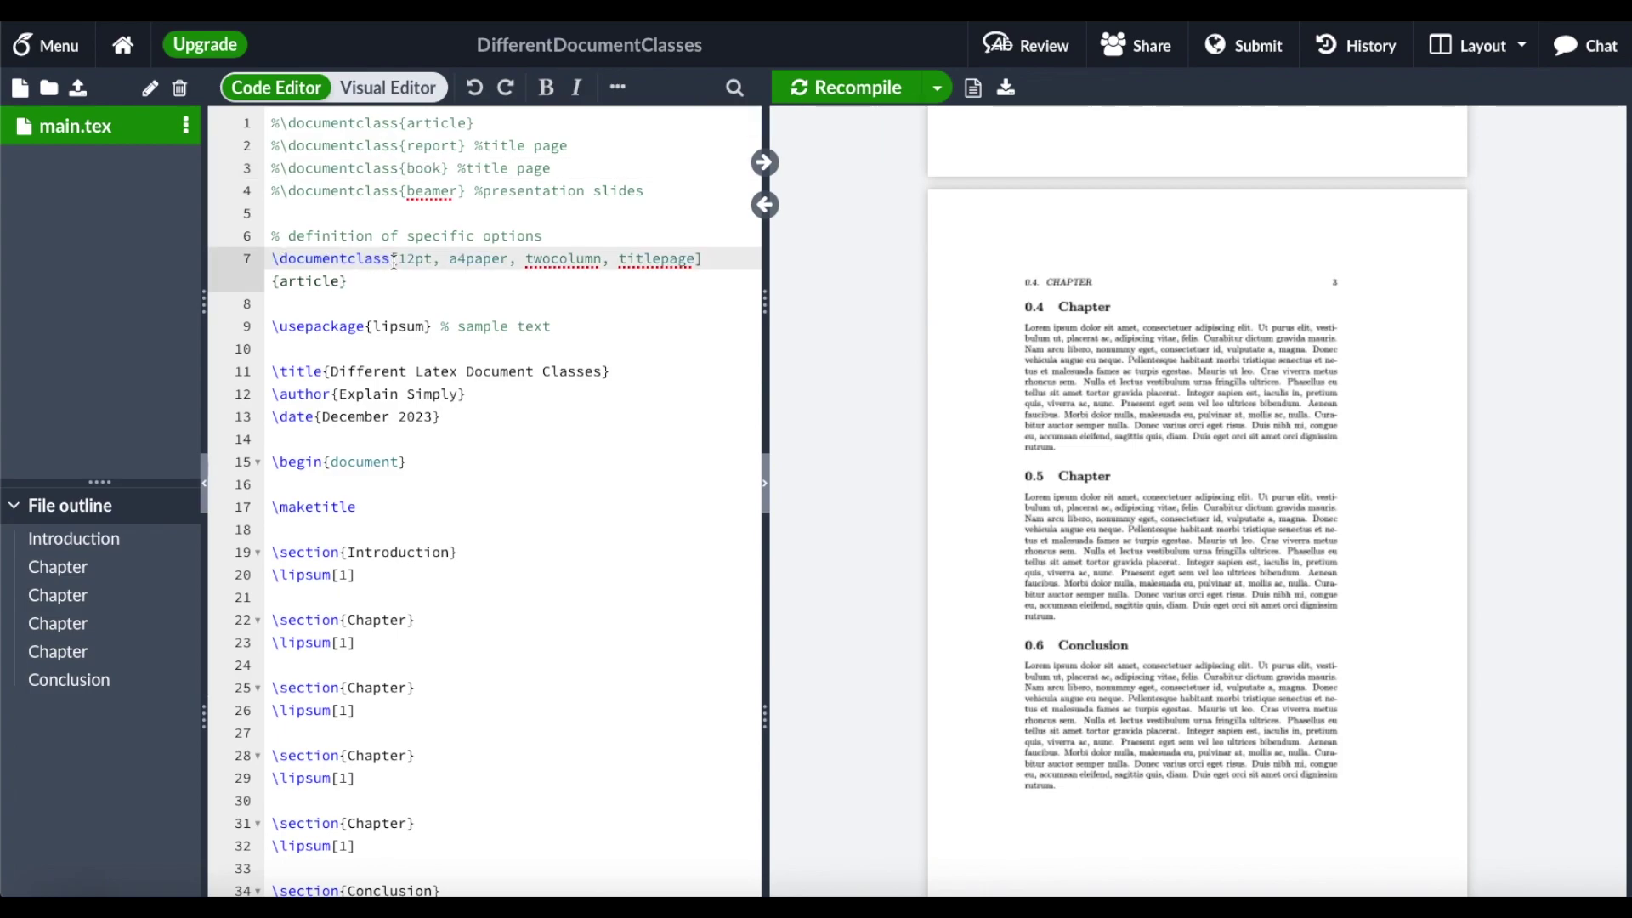
# Step: Point out the 12pt, a4paper and twocolumn options, then recompile the article
pyautogui.moveTo(391, 258); pyautogui.dragTo(703, 259)
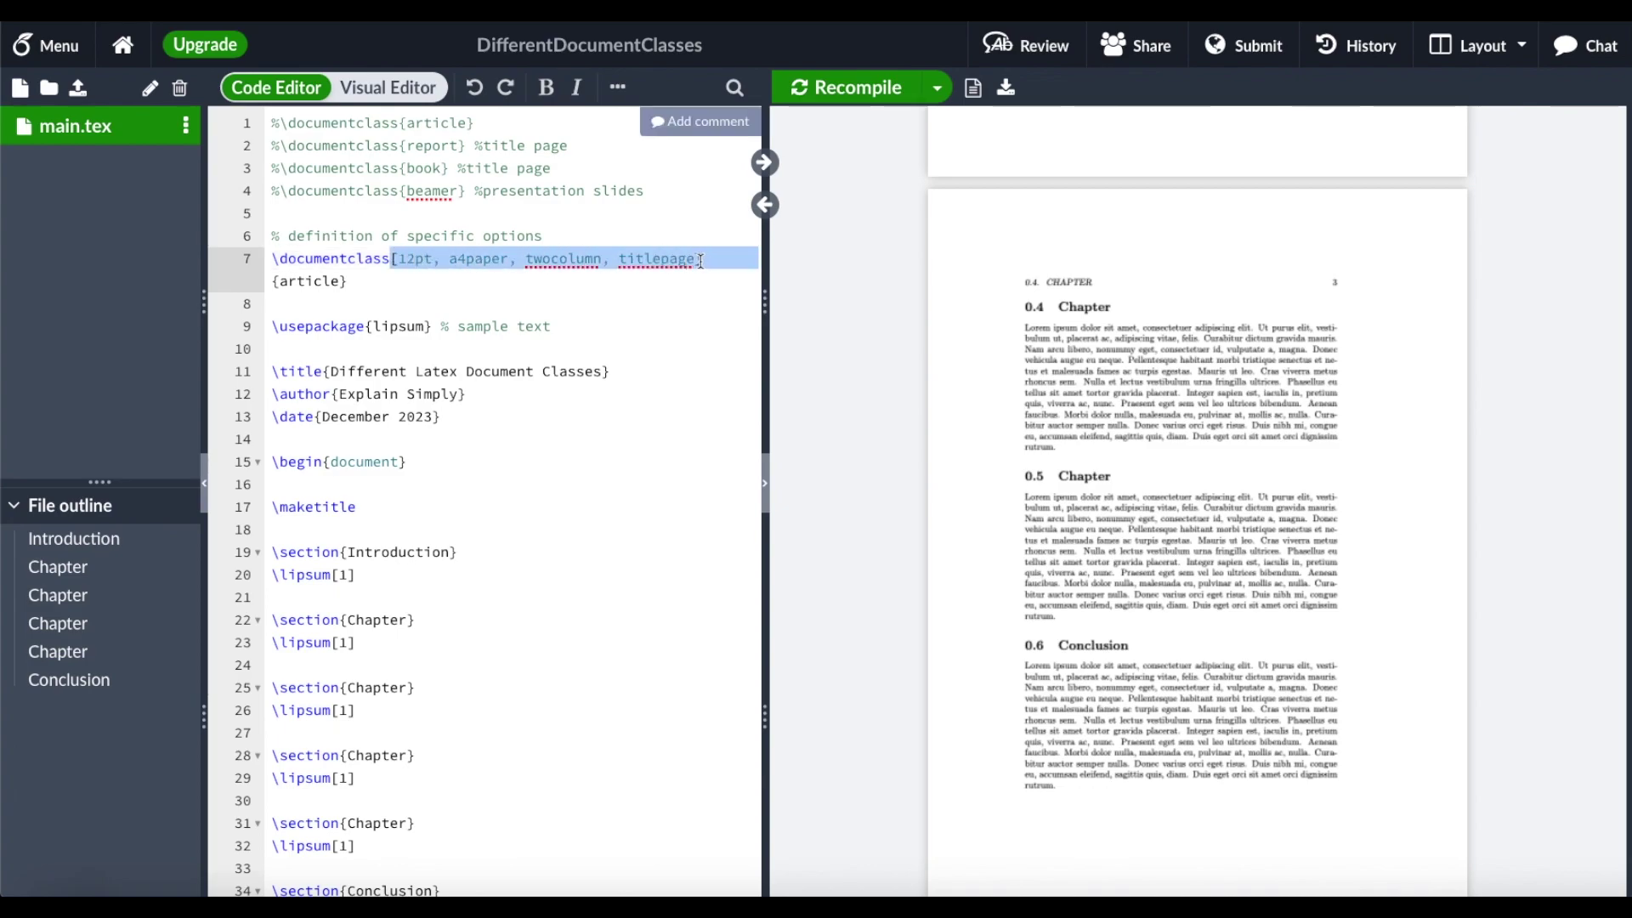
pyautogui.click(392, 258)
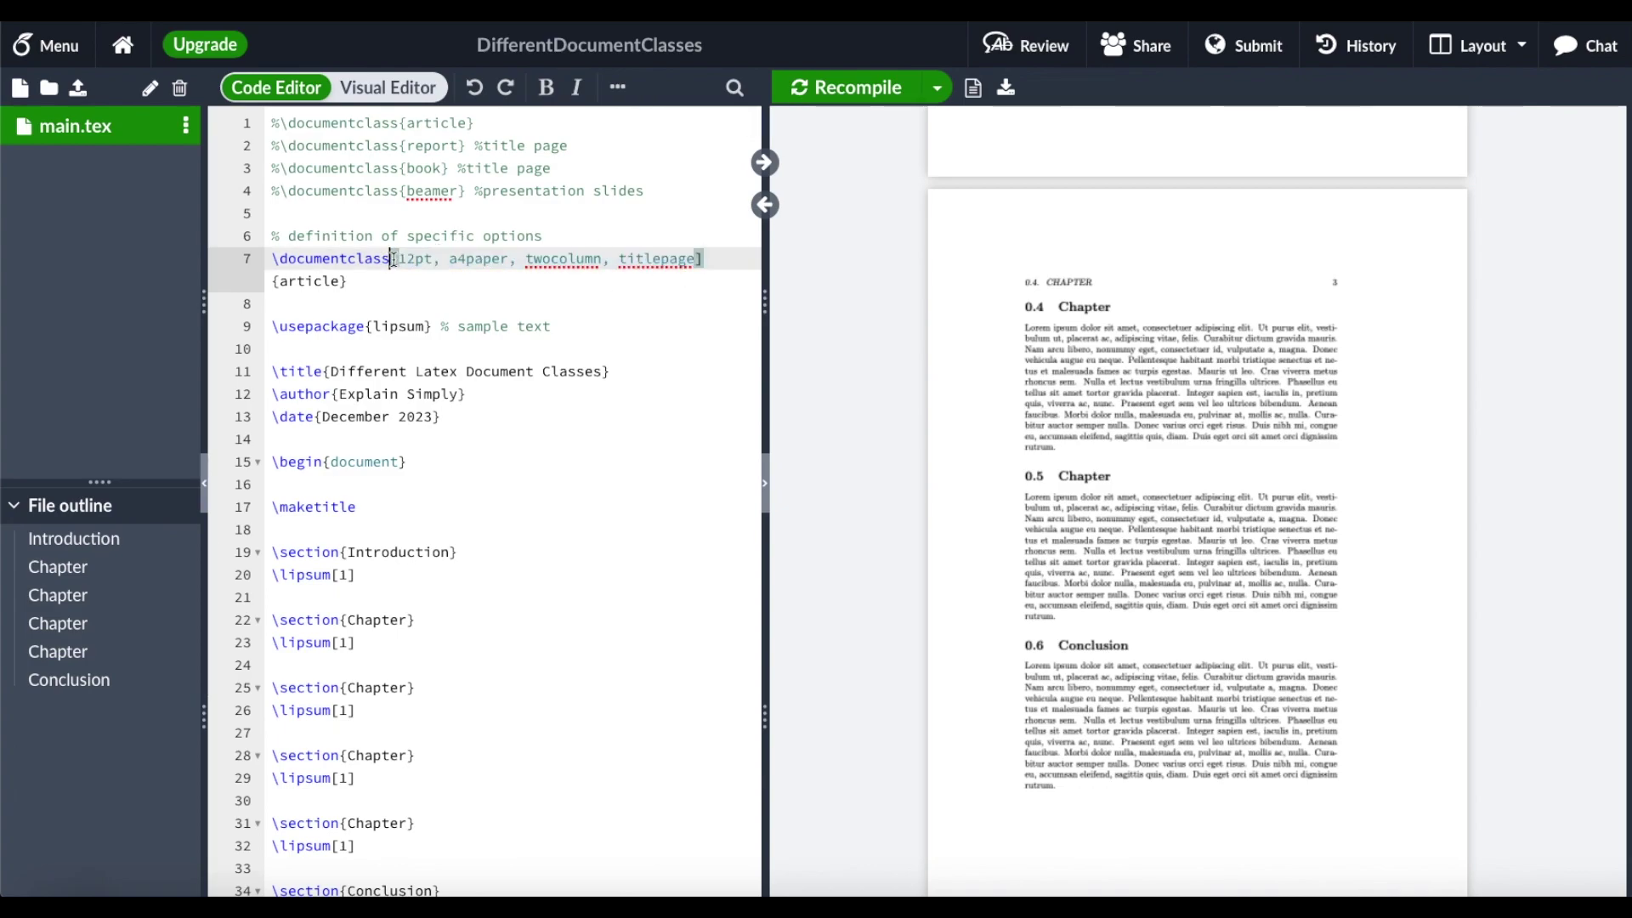
pyautogui.moveTo(398, 258); pyautogui.dragTo(435, 258)
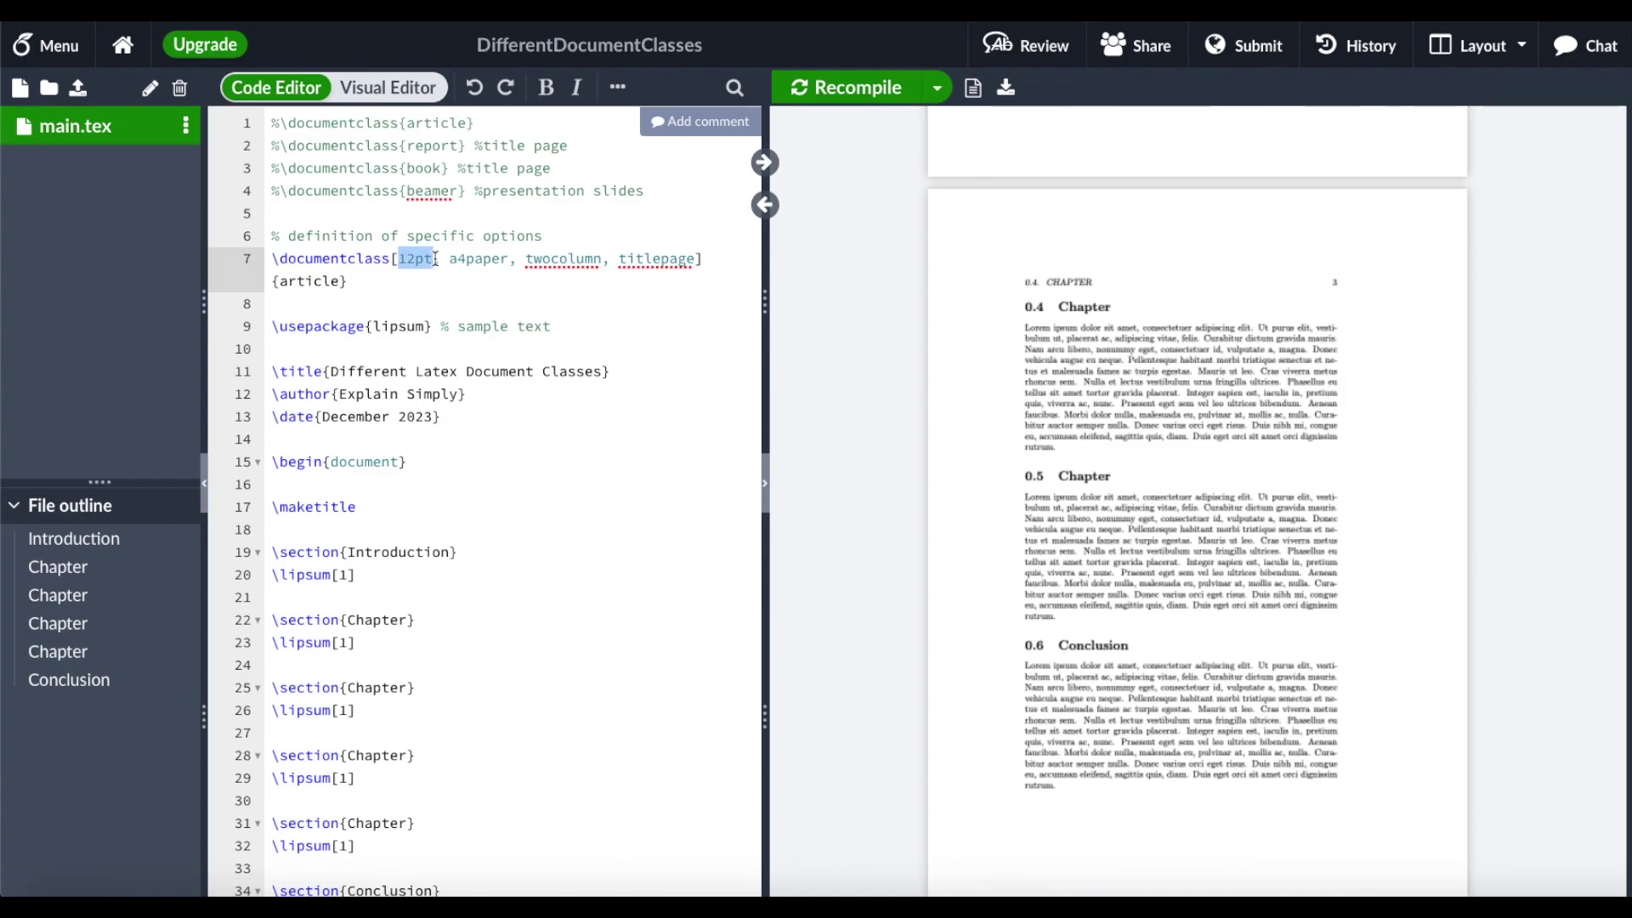
pyautogui.moveTo(449, 259); pyautogui.dragTo(511, 260)
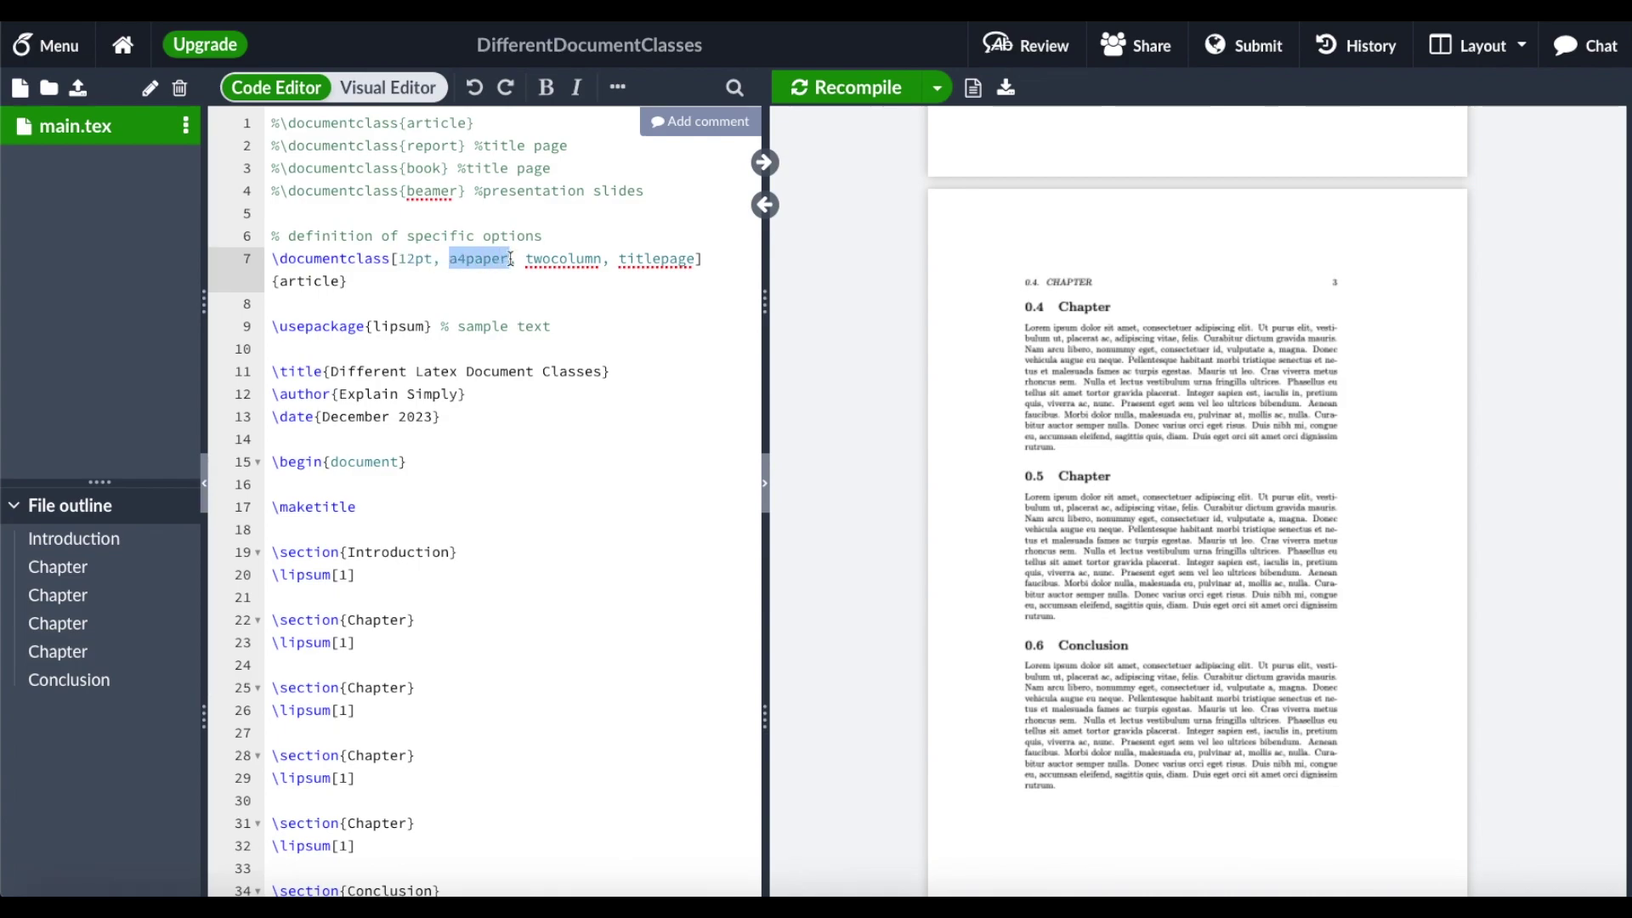
pyautogui.moveTo(525, 258); pyautogui.dragTo(694, 259)
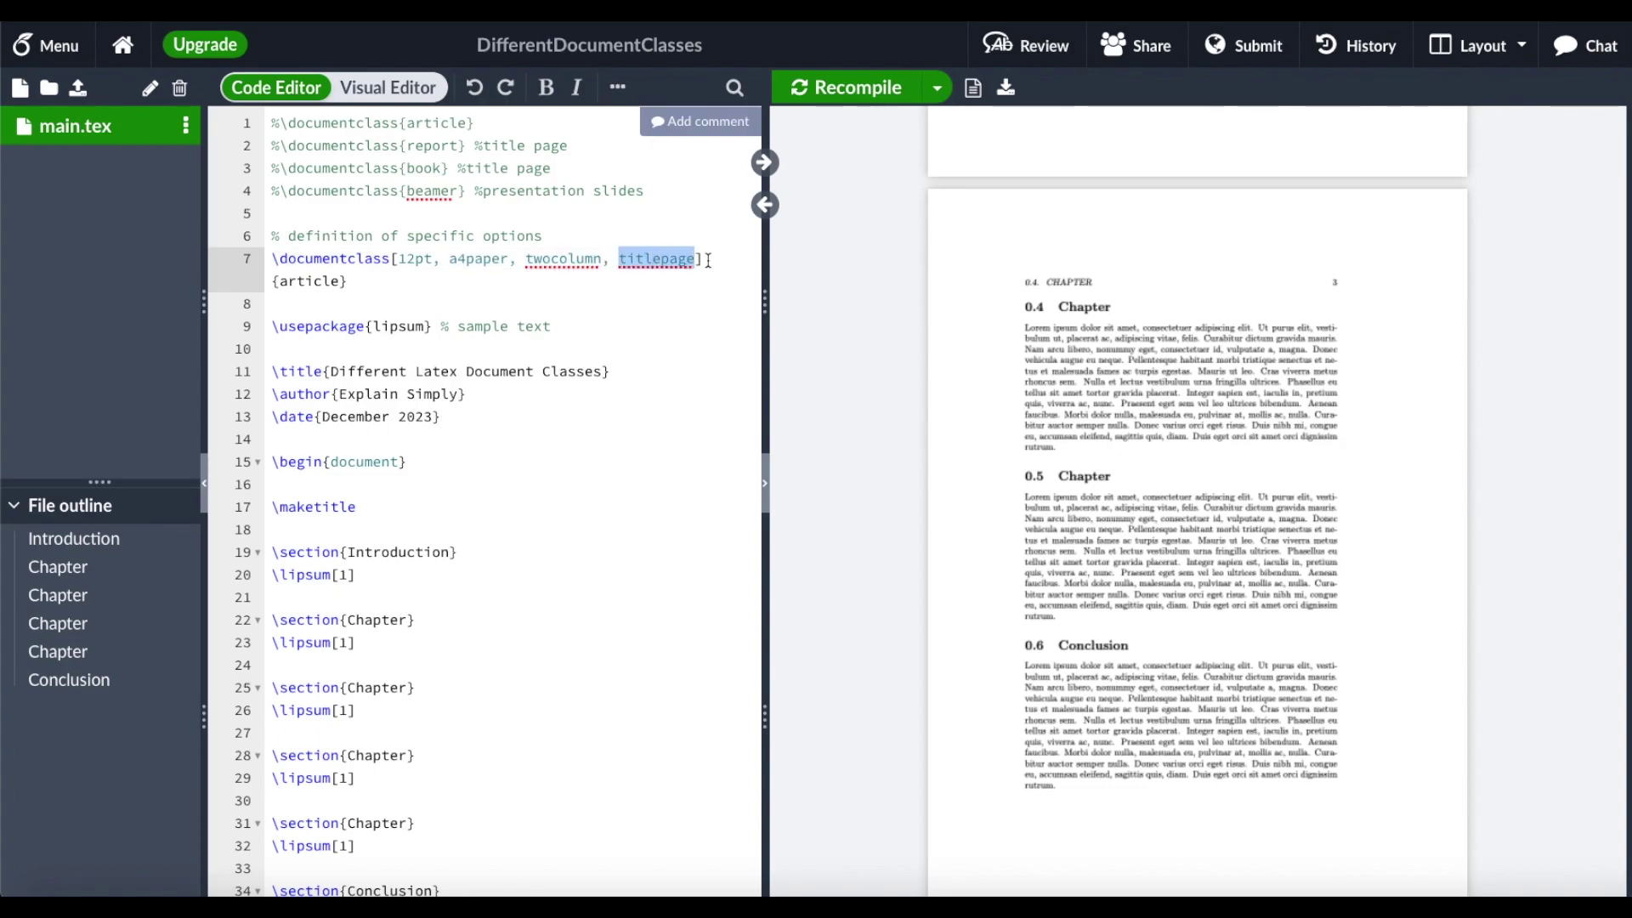
pyautogui.click(367, 283)
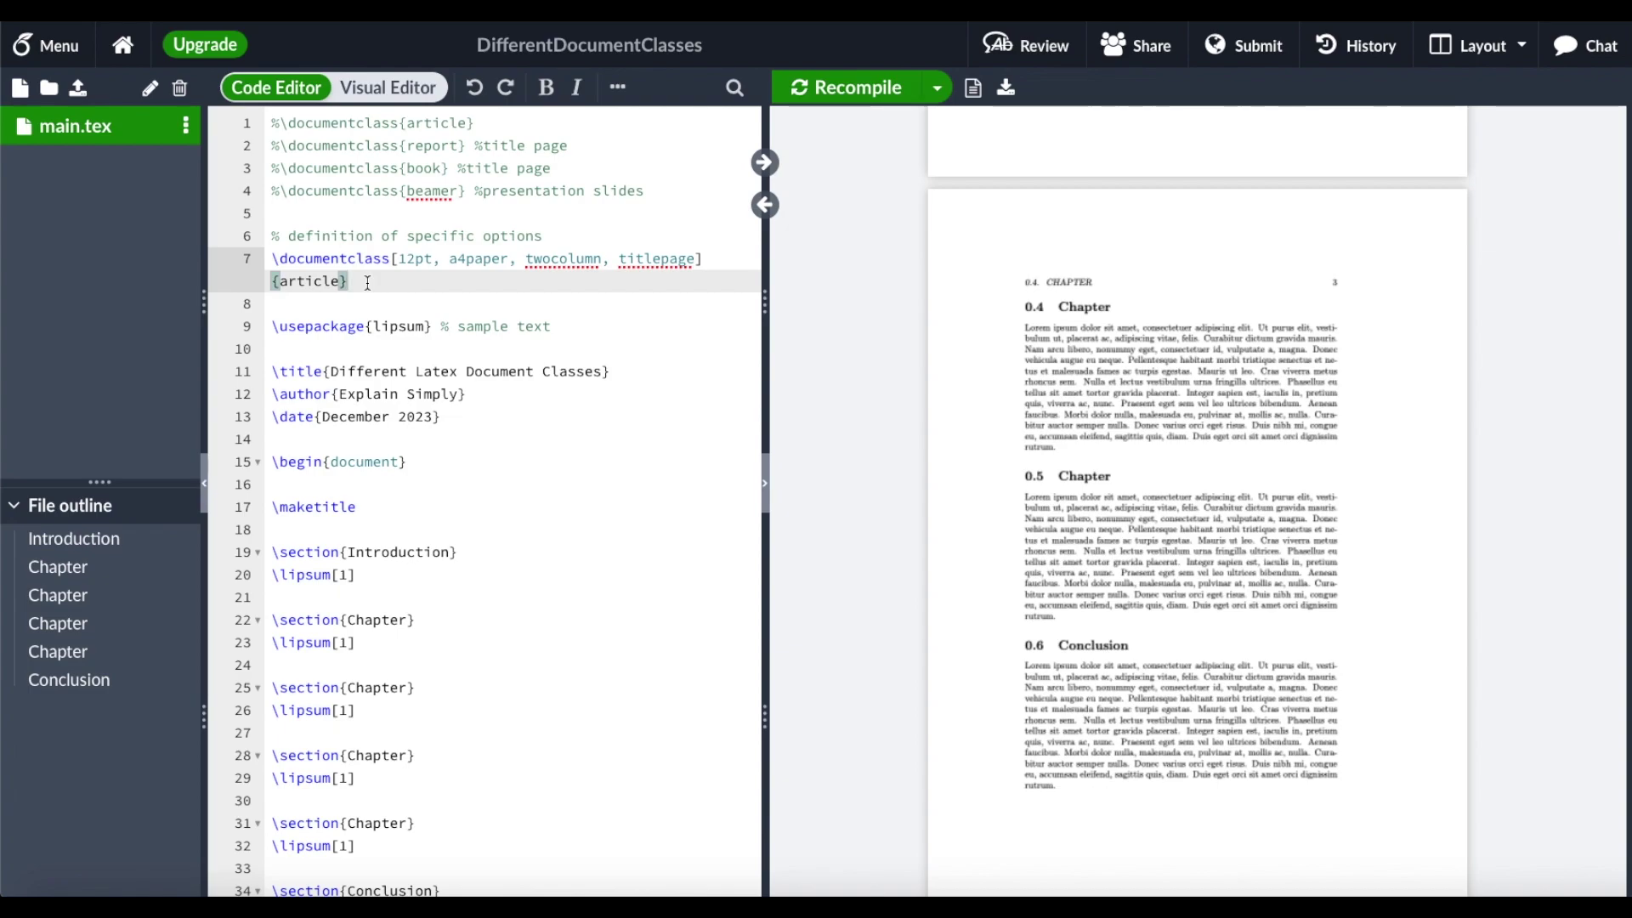
pyautogui.click(850, 88)
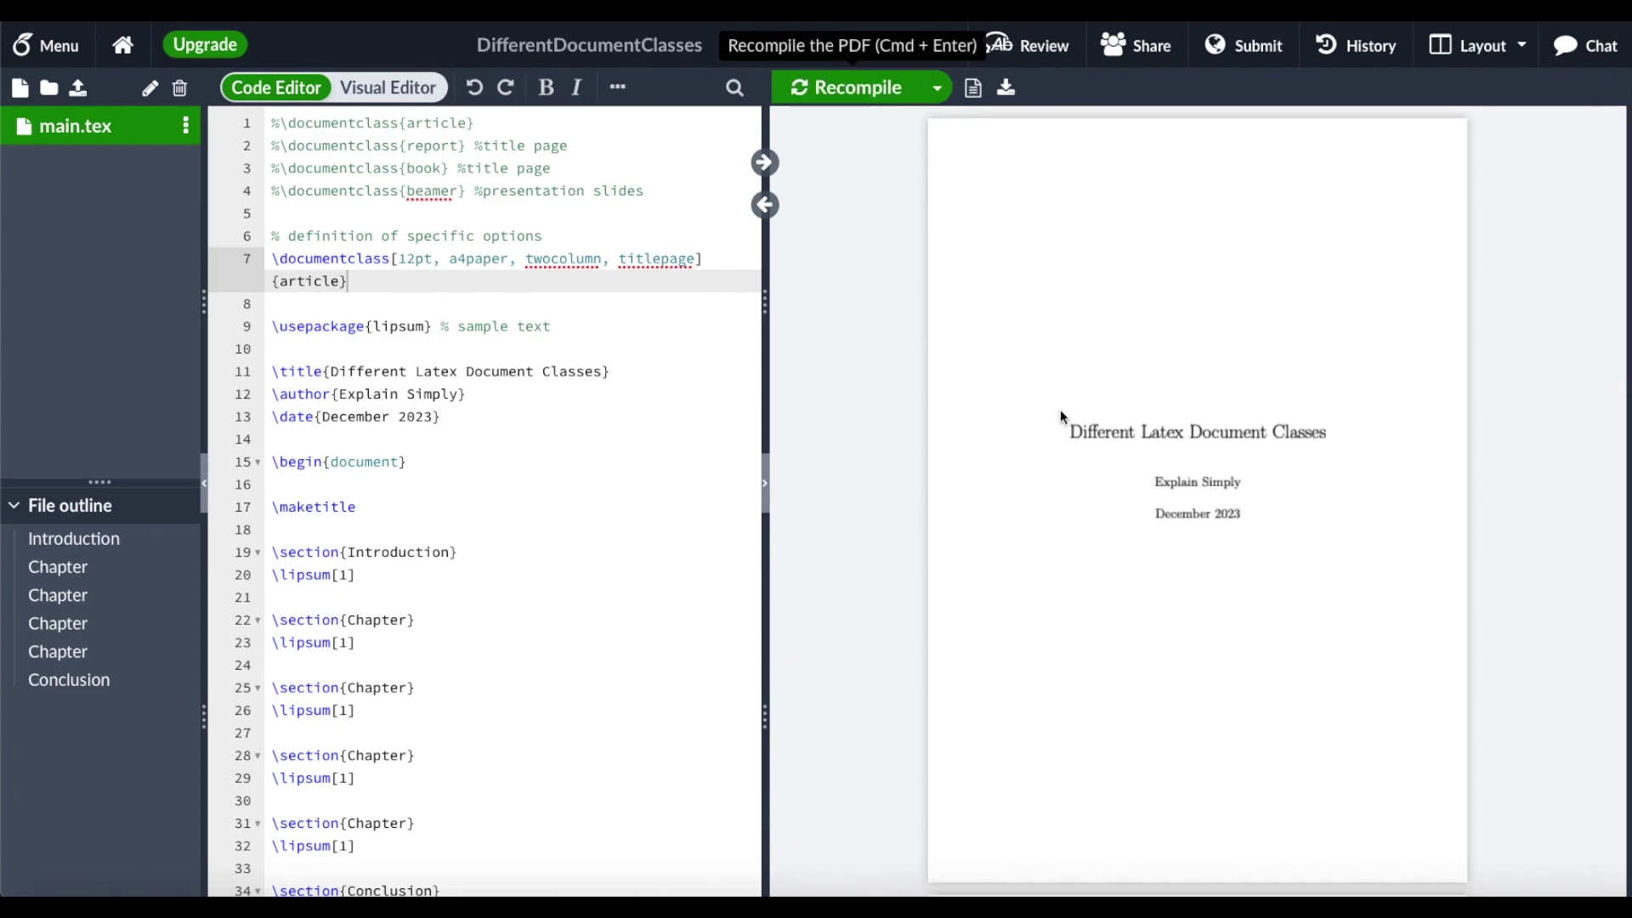
# Step: Scroll the PDF preview past the title page toward the two-column pages
pyautogui.scroll(-8, 1141, 554)
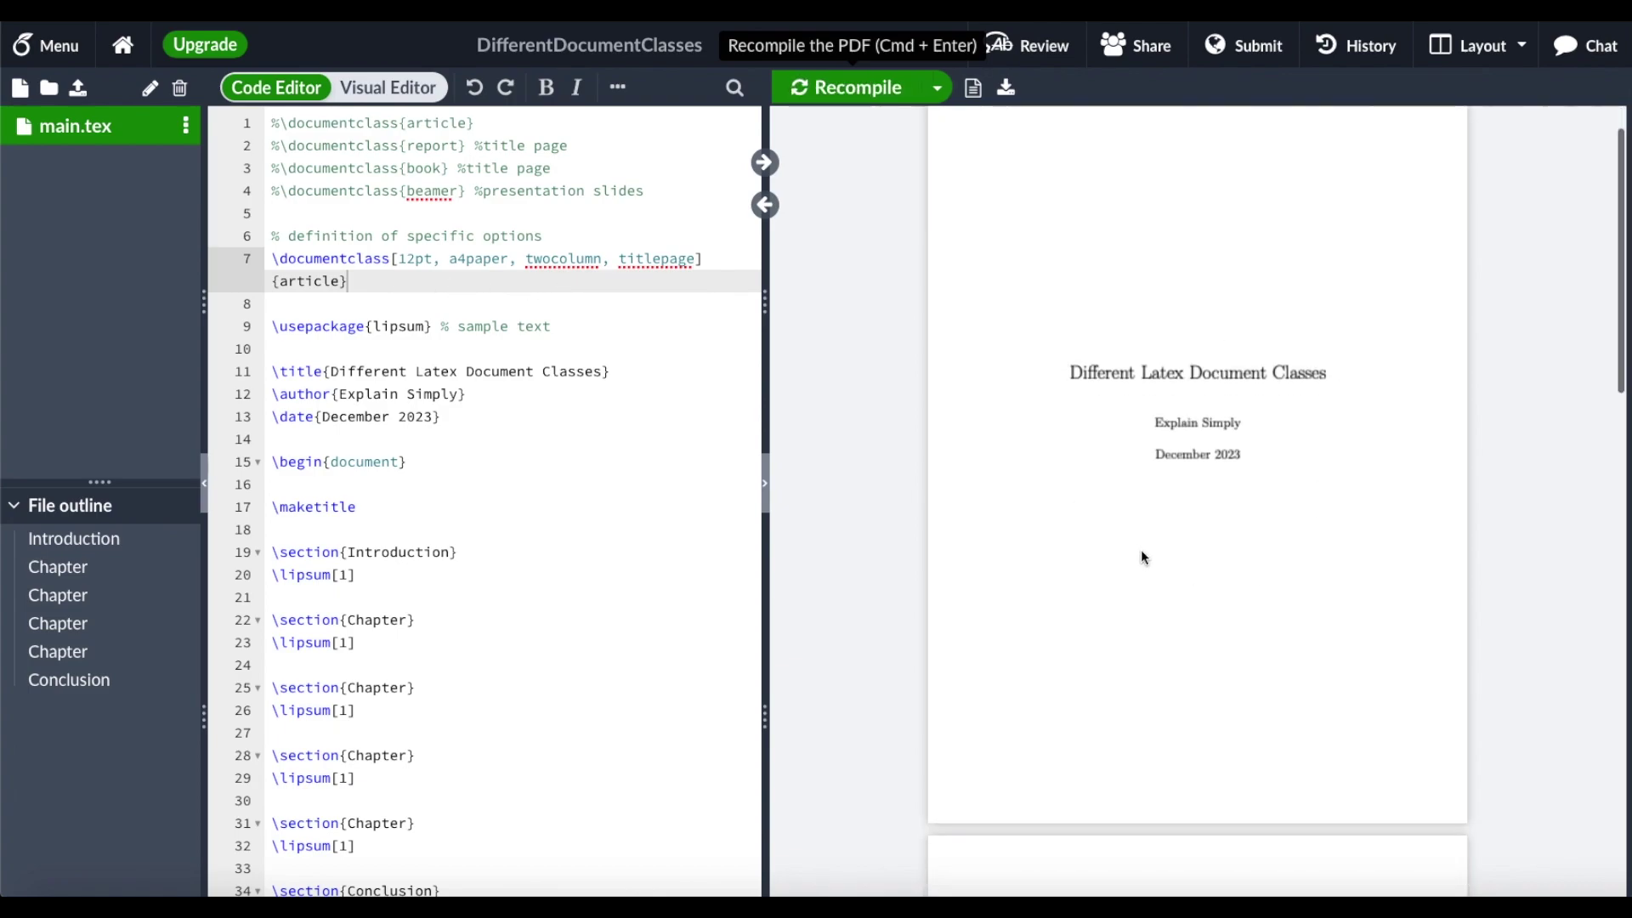